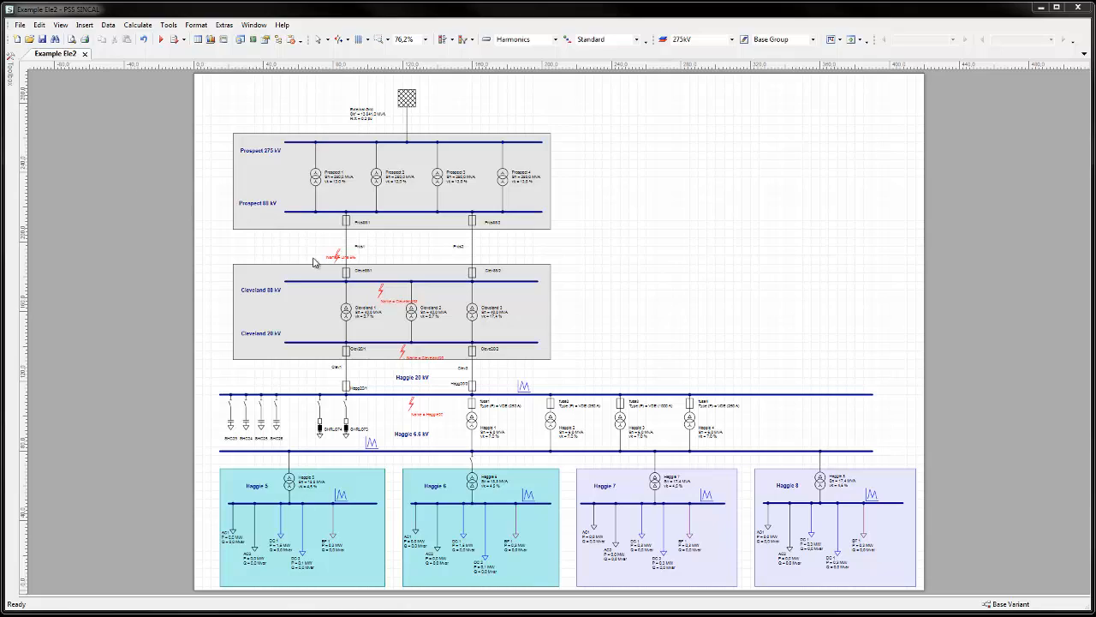
Review the harmonics settings of the Cleveland 3 transformer, including the available State - Harmonics options, and keep Quality - X/R constant.
click(472, 310)
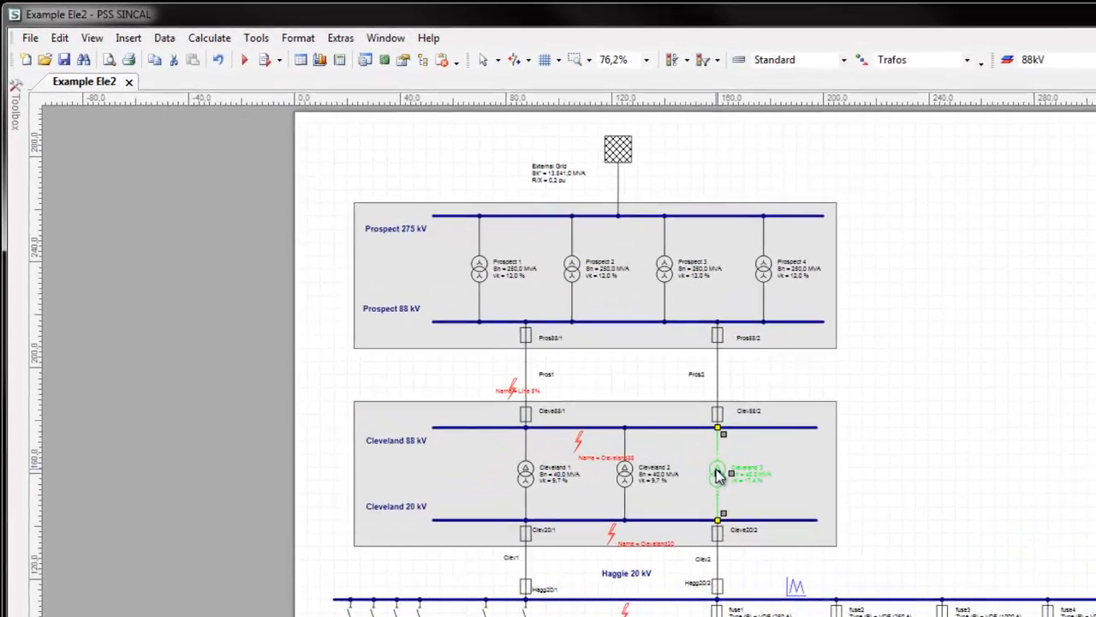
double_click(717, 476)
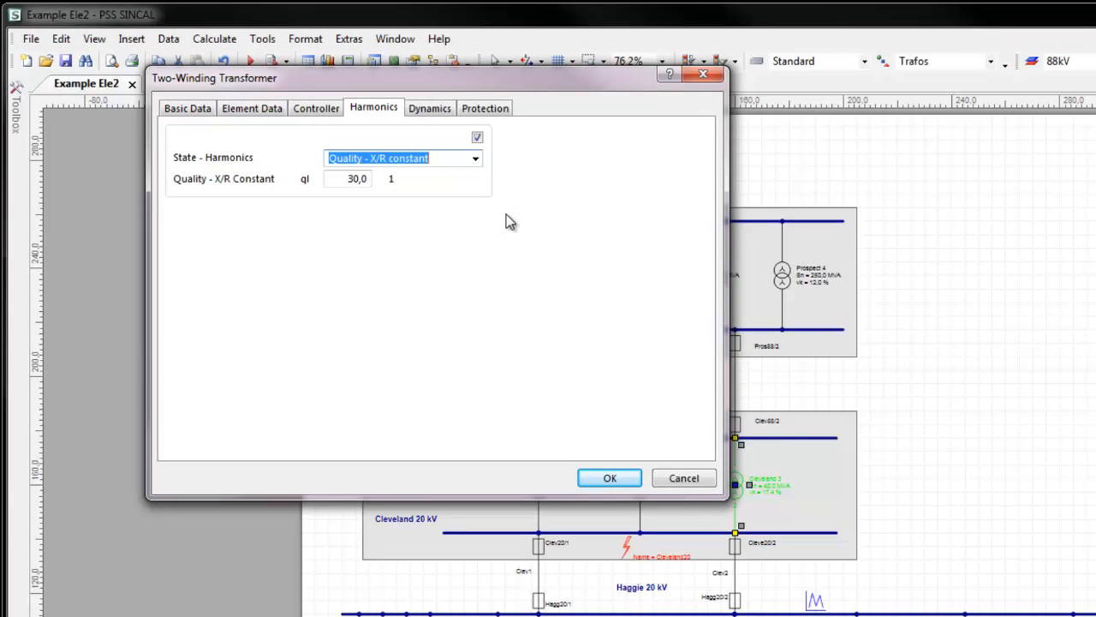
click(475, 159)
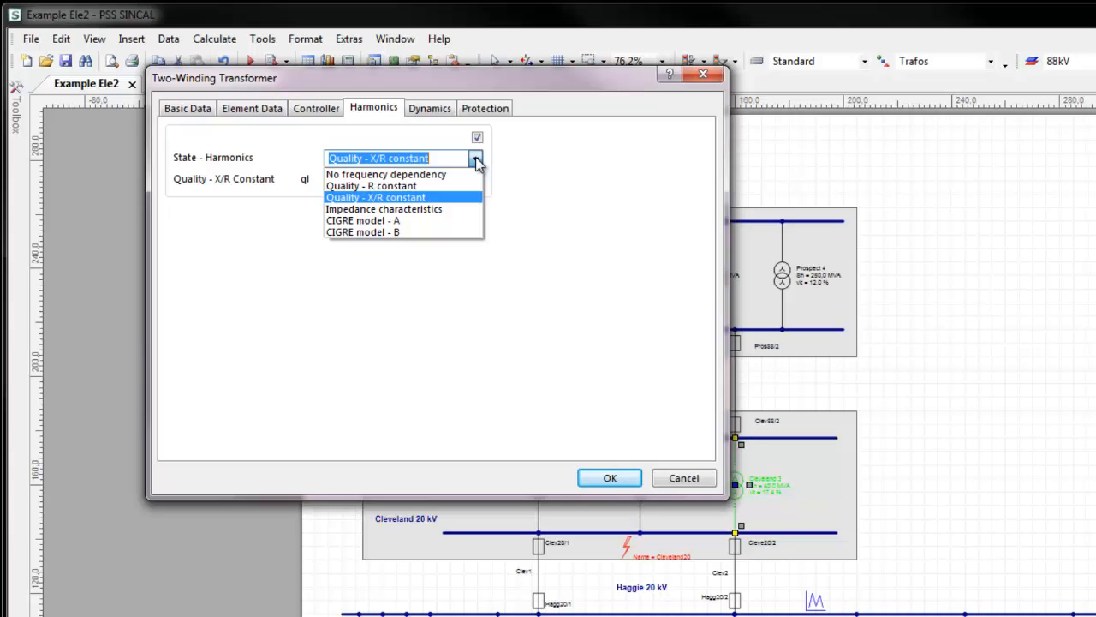
click(644, 420)
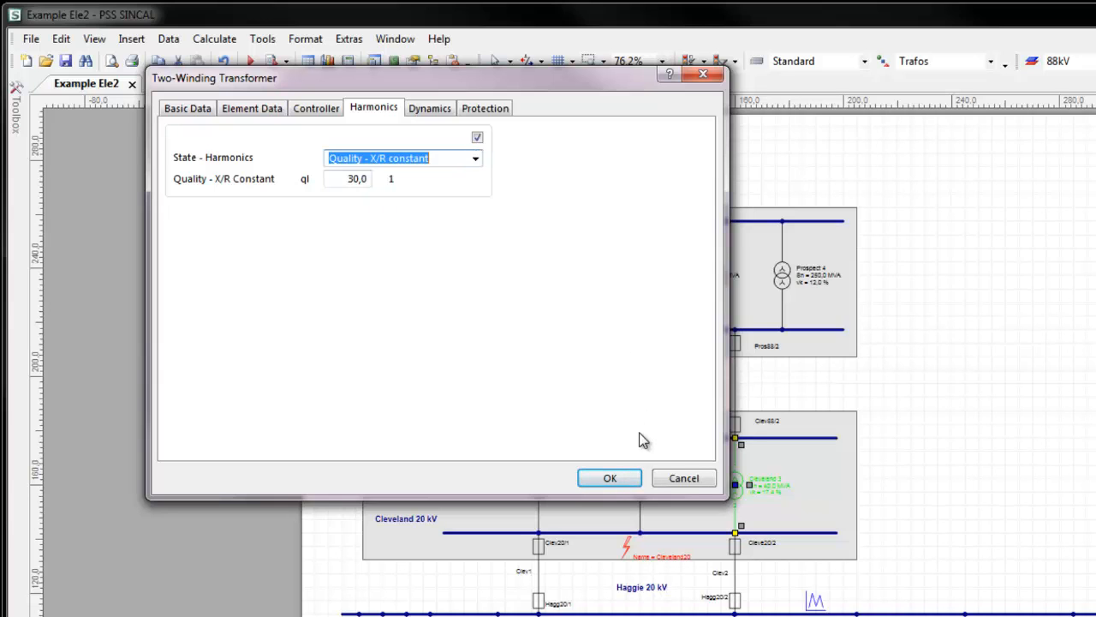
click(636, 480)
click(947, 582)
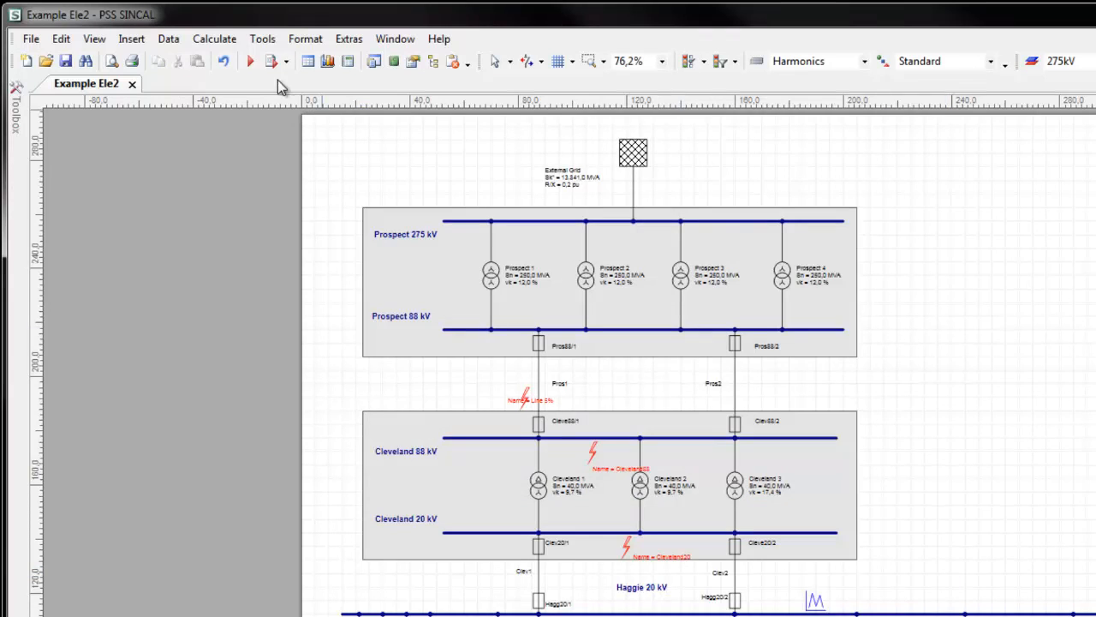
Review the harmonics frequency characteristics of the network nodes, including the reference node choices, and inspect the Haggie 6.6 kV entry from its diagram symbol.
click(179, 45)
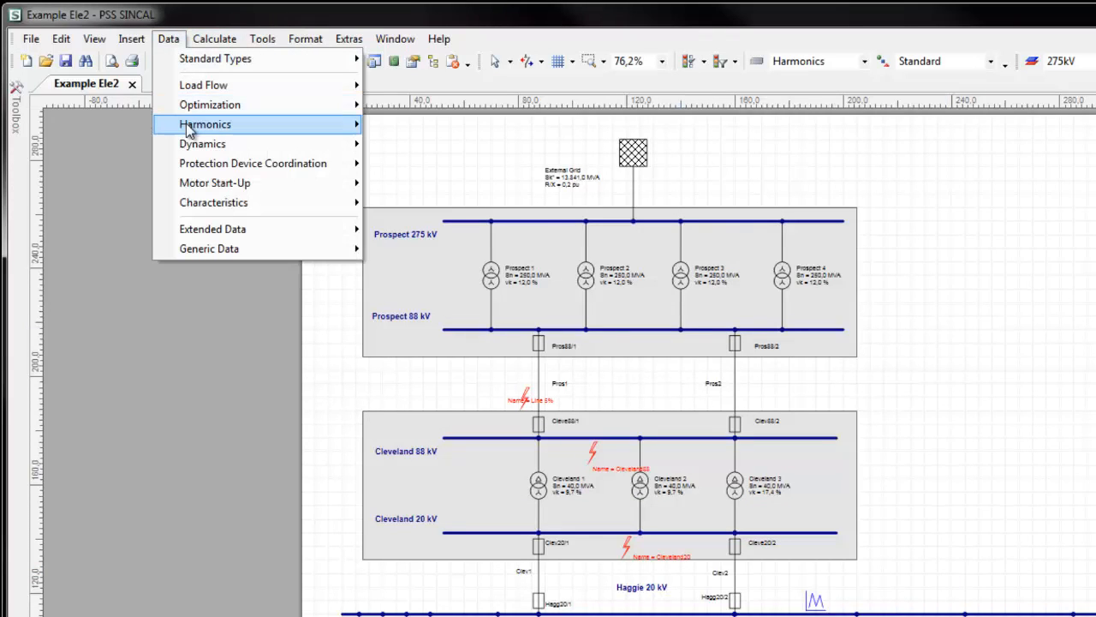
mouse_move(252, 125)
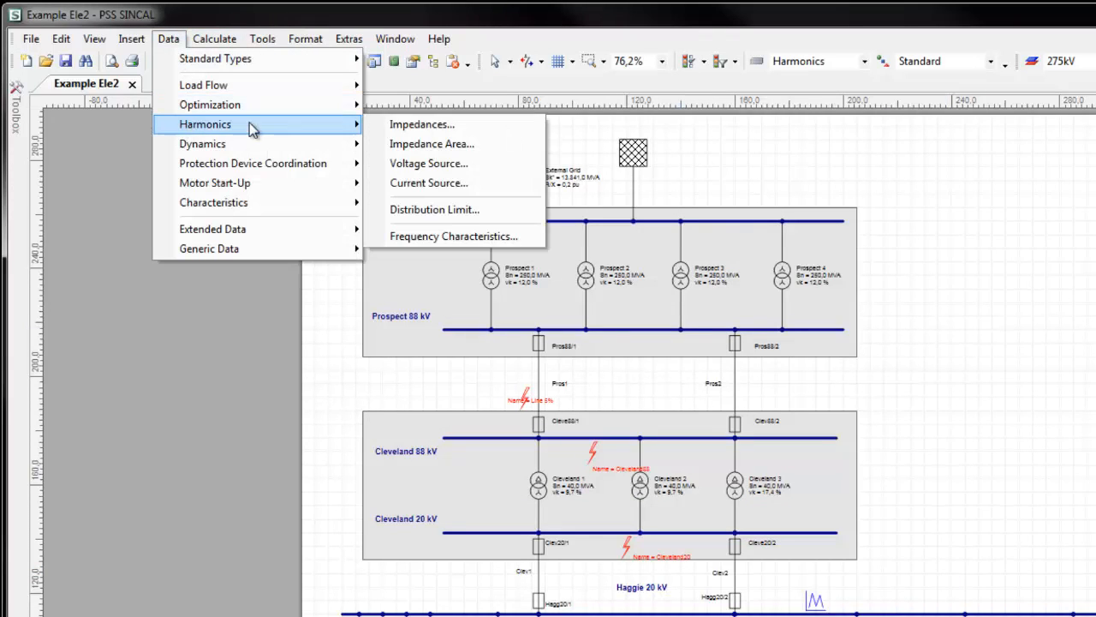
click(469, 237)
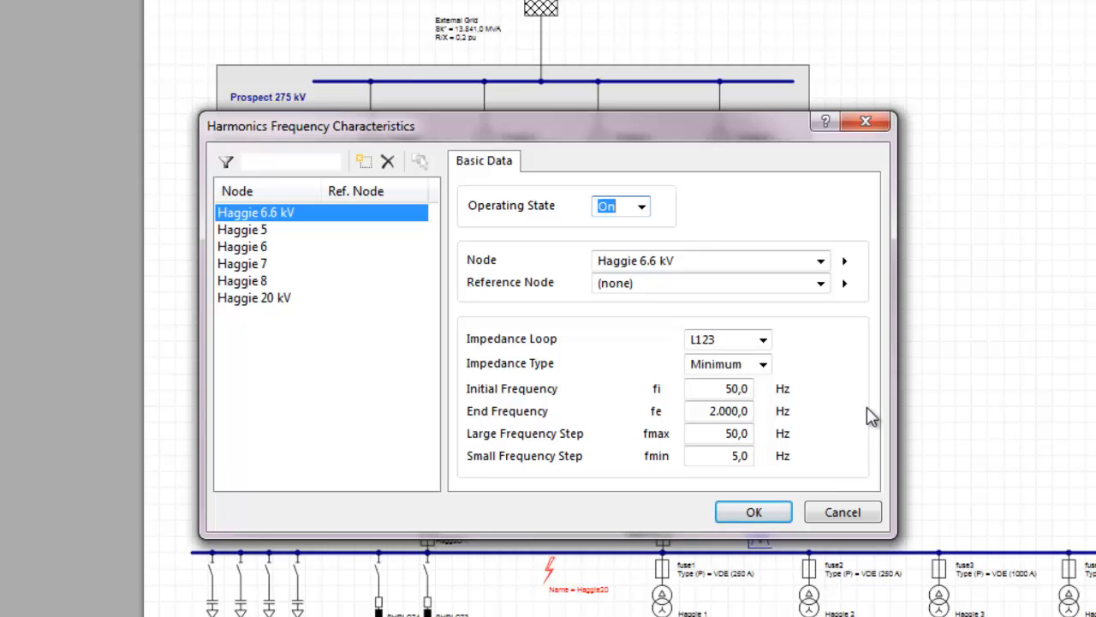
click(823, 284)
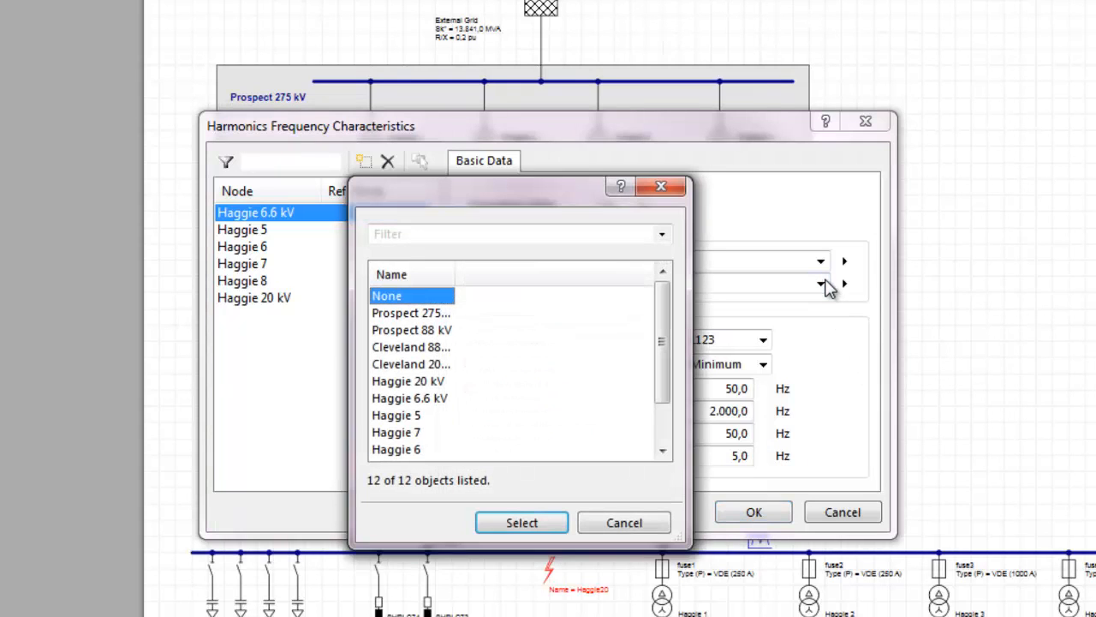
click(661, 525)
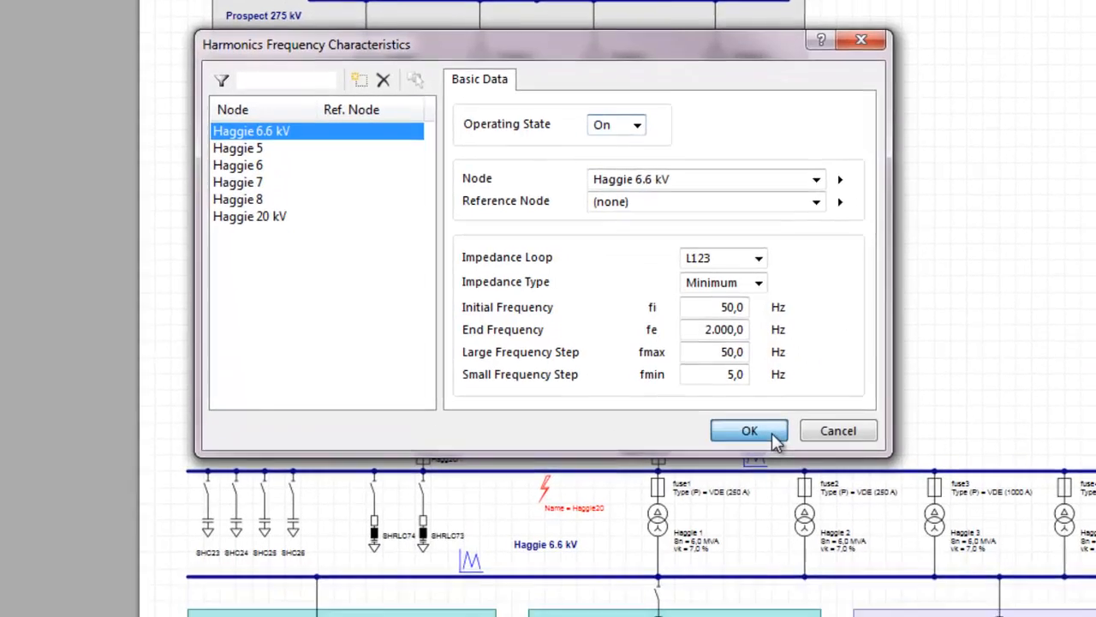
click(776, 514)
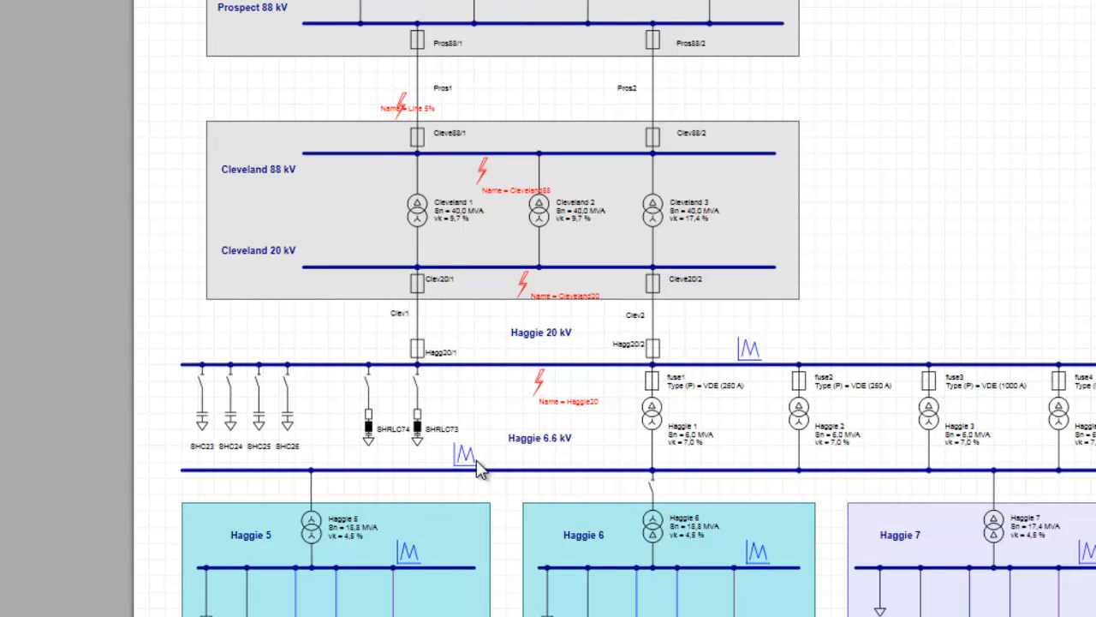
double_click(471, 461)
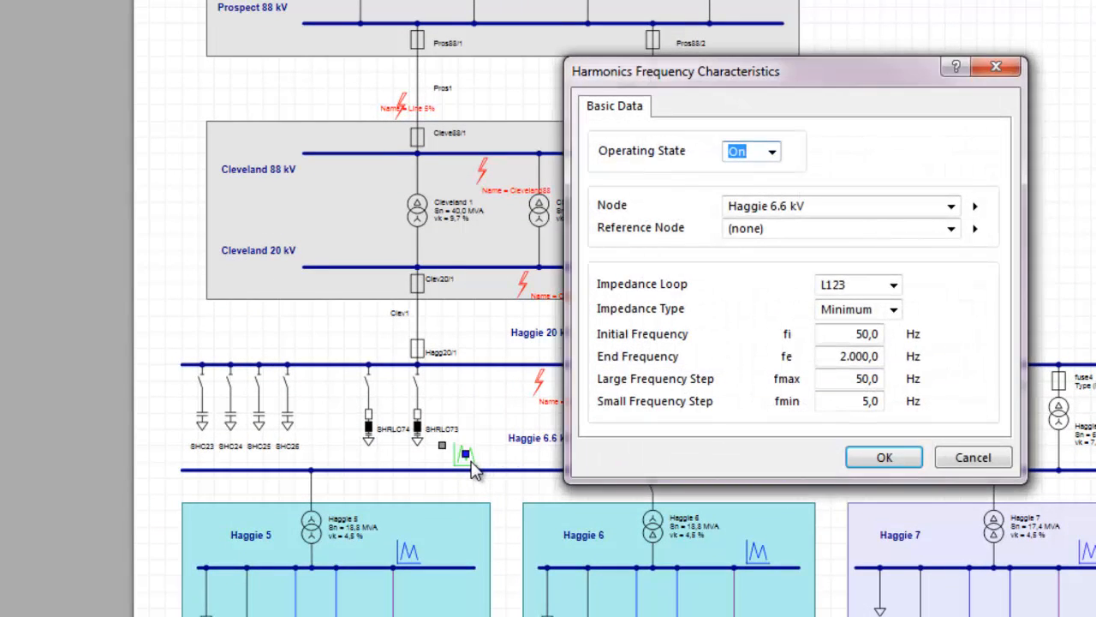
click(872, 460)
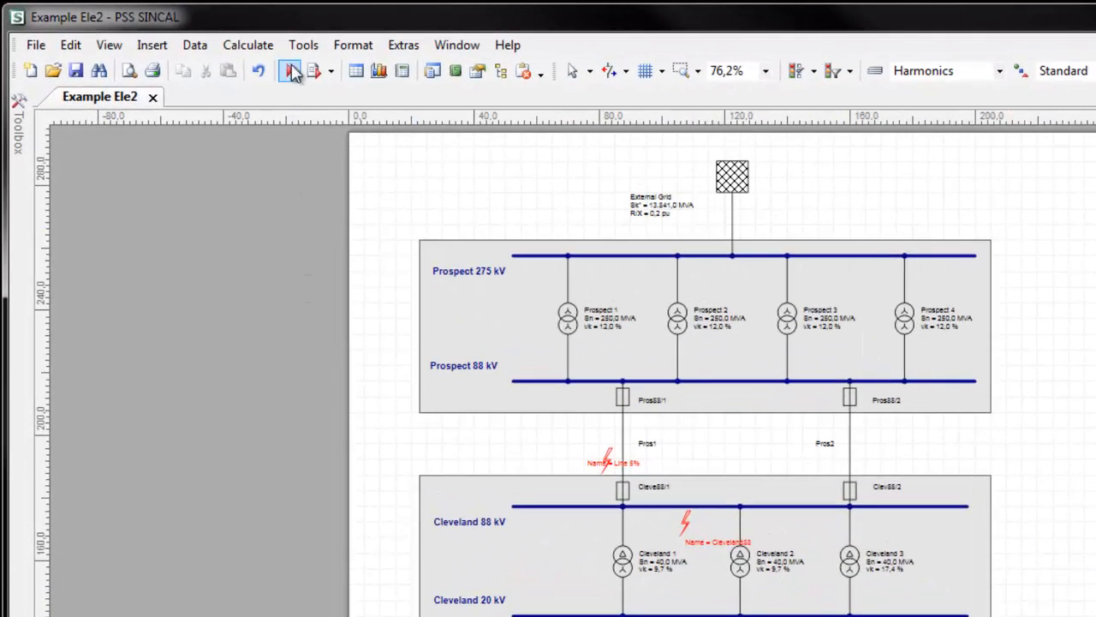
Display the harmonics current source data for the 12-pulse bridge parallel and close the definition.
click(197, 47)
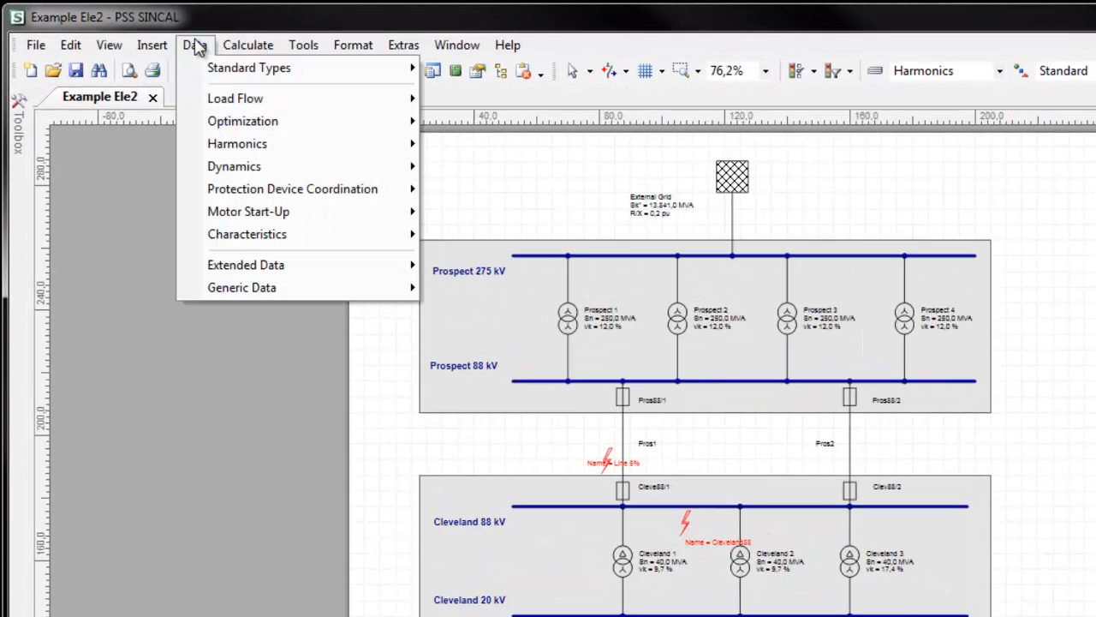
mouse_move(226, 146)
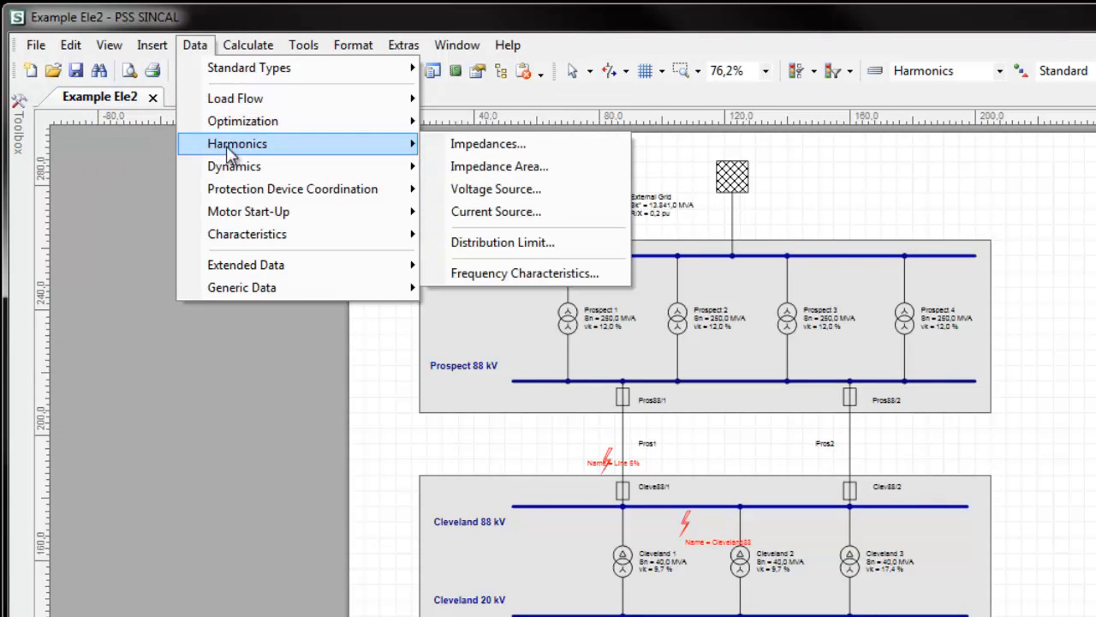
click(587, 215)
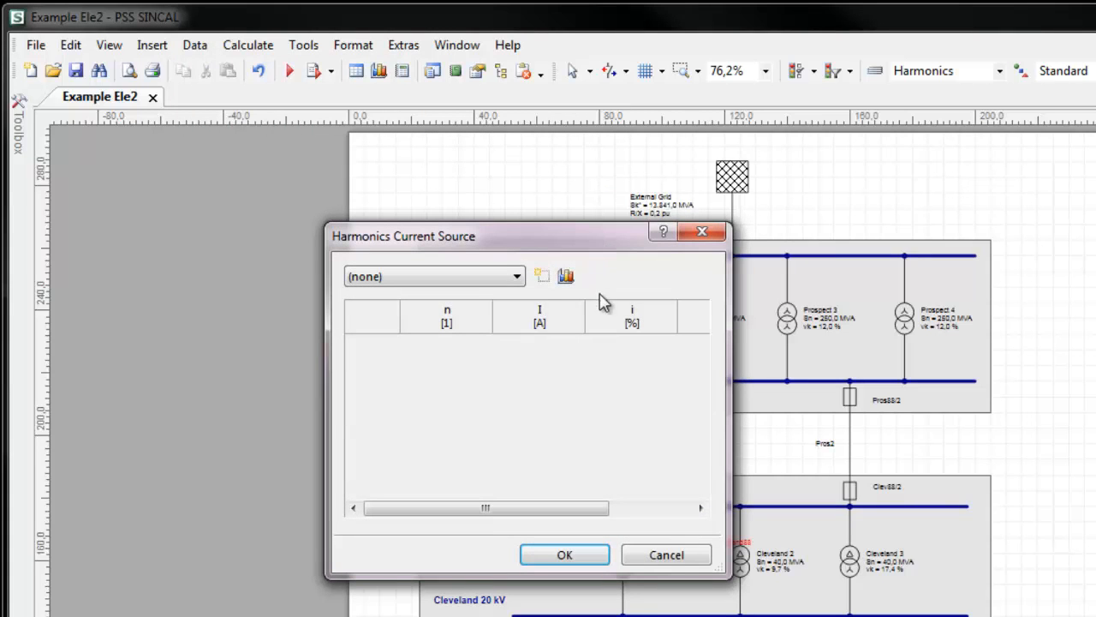
click(520, 275)
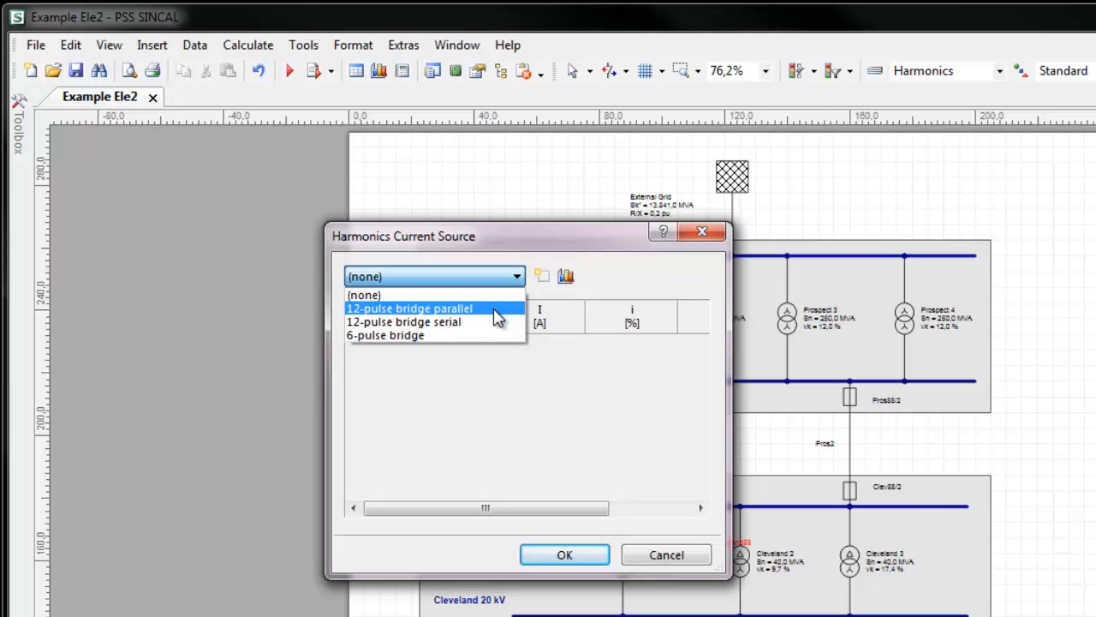
click(497, 317)
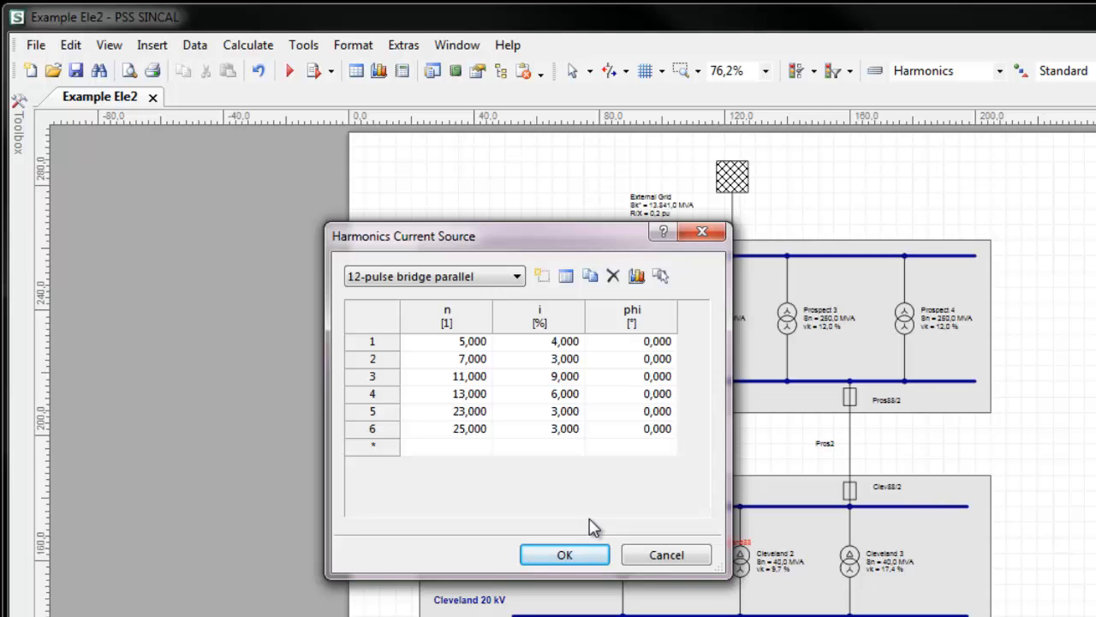
click(587, 556)
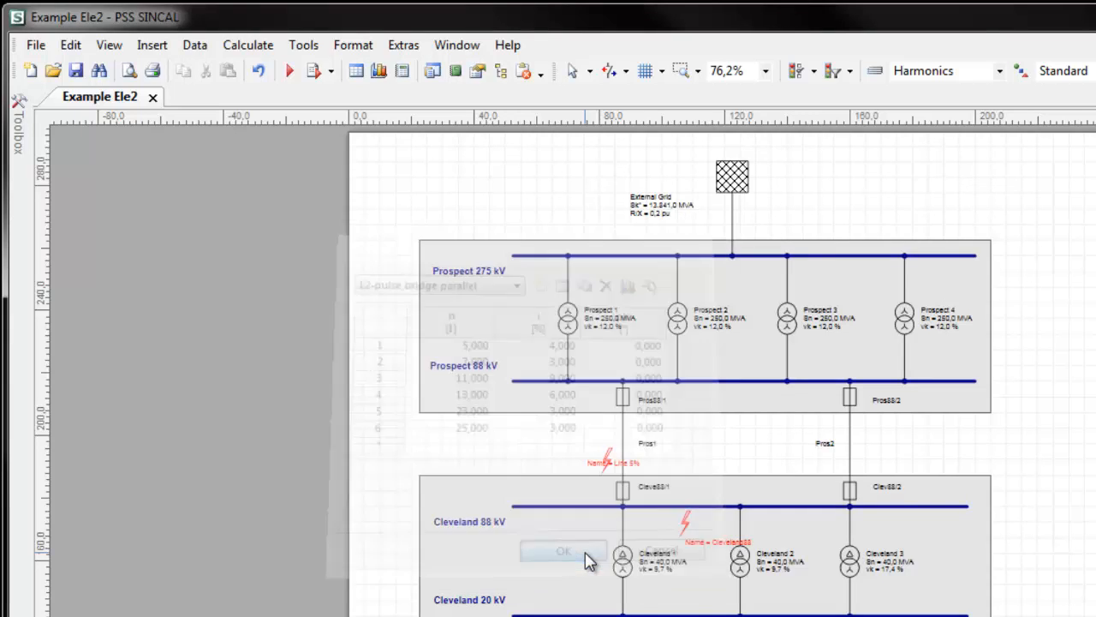
click(37, 46)
mouse_move(81, 333)
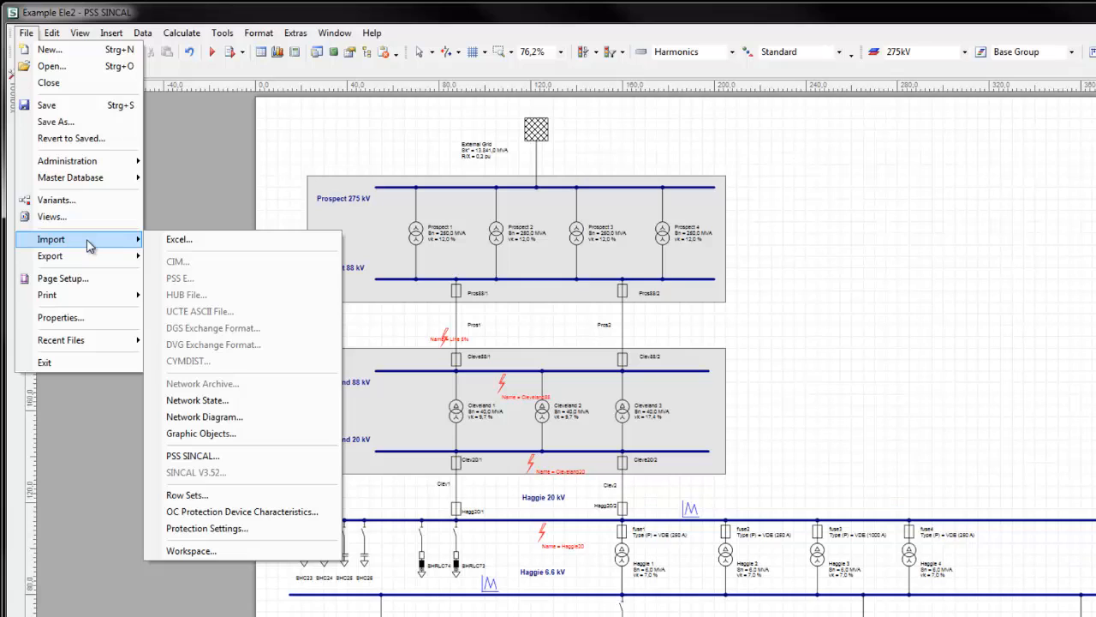
click(276, 187)
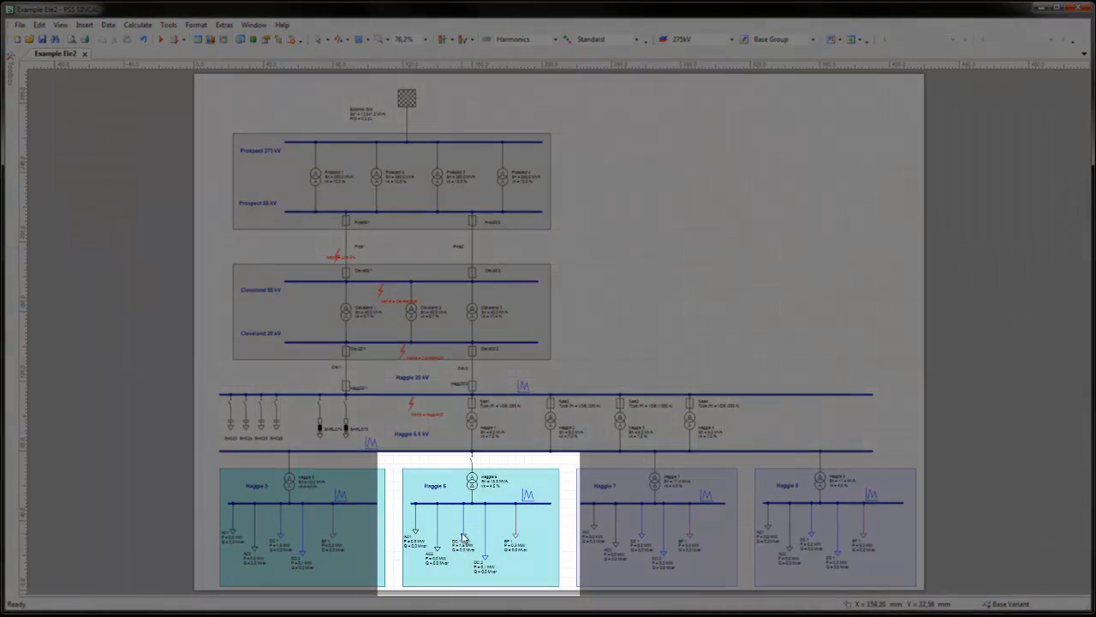
Review the harmonics settings of load DC 1 in the Haggie 6 area, including its assigned current source.
double_click(463, 537)
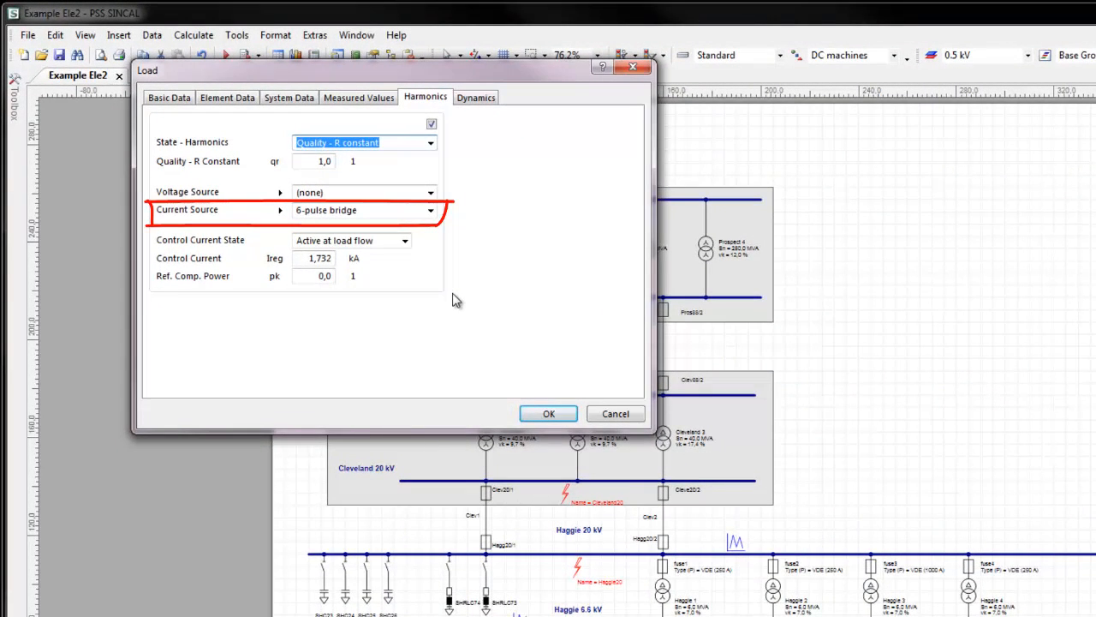
click(546, 415)
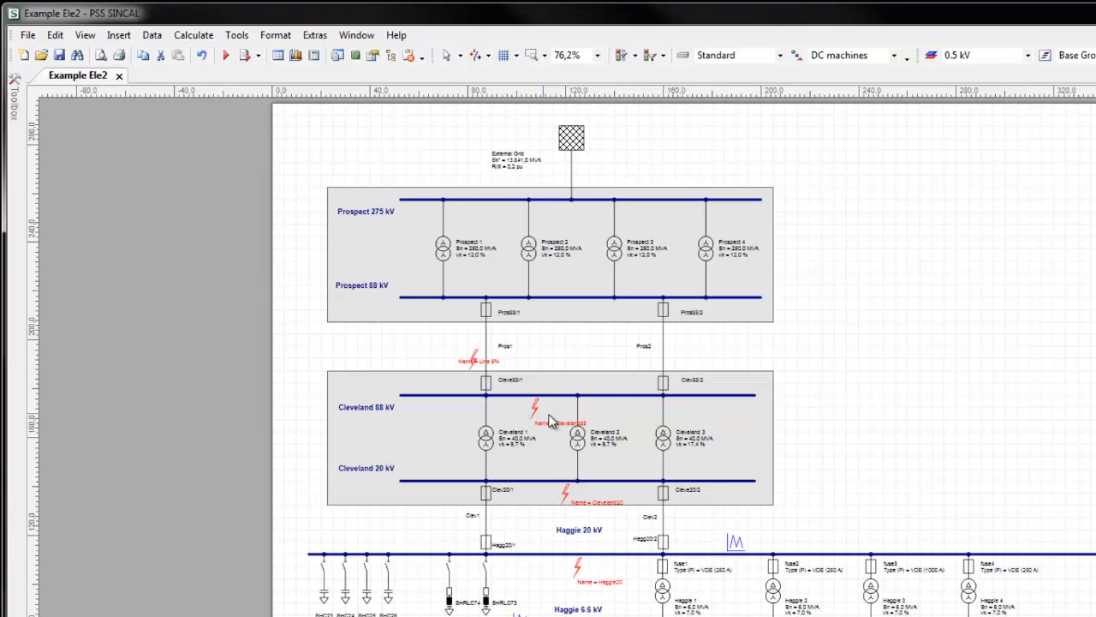
Review the Harmonics/Ripple Control calculation settings, including the harmonic weighting types and the Frequency Response at Node options.
click(193, 35)
click(197, 54)
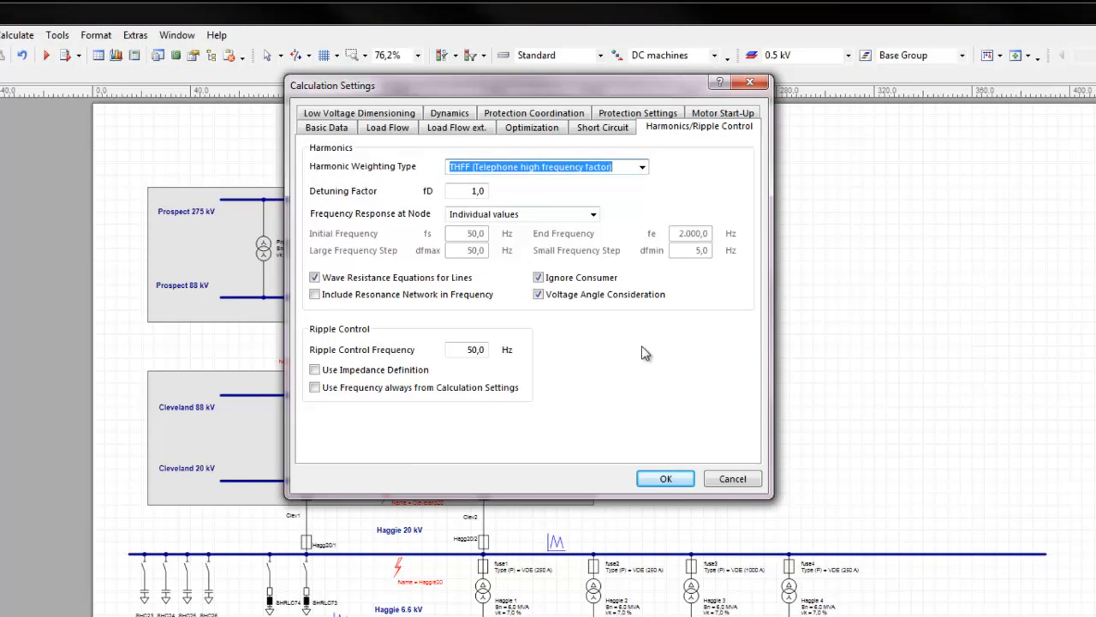
click(642, 167)
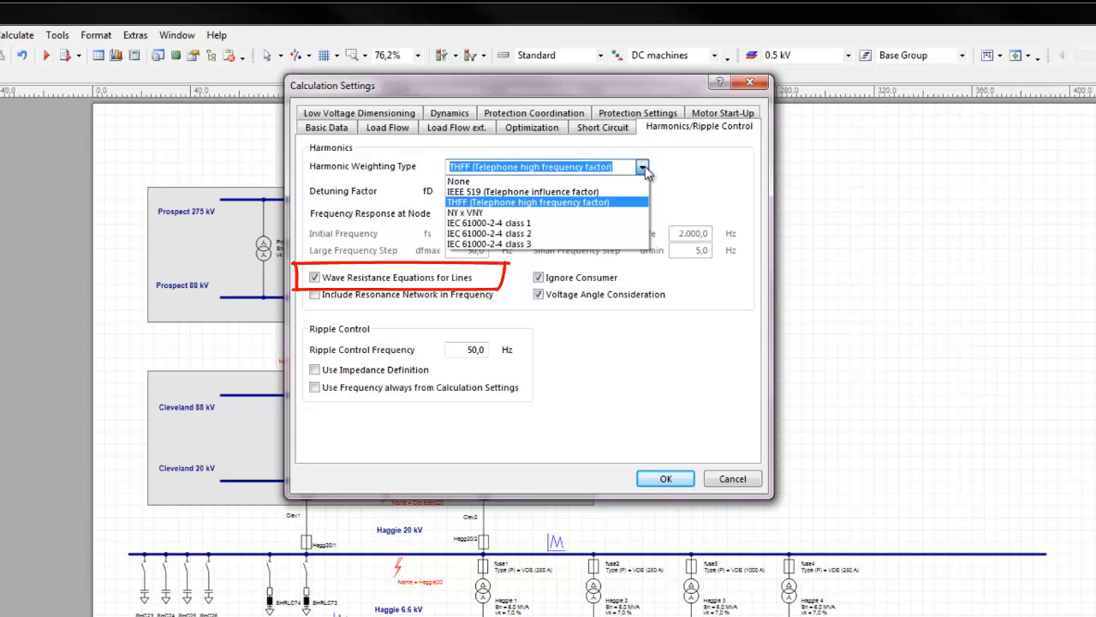
click(674, 182)
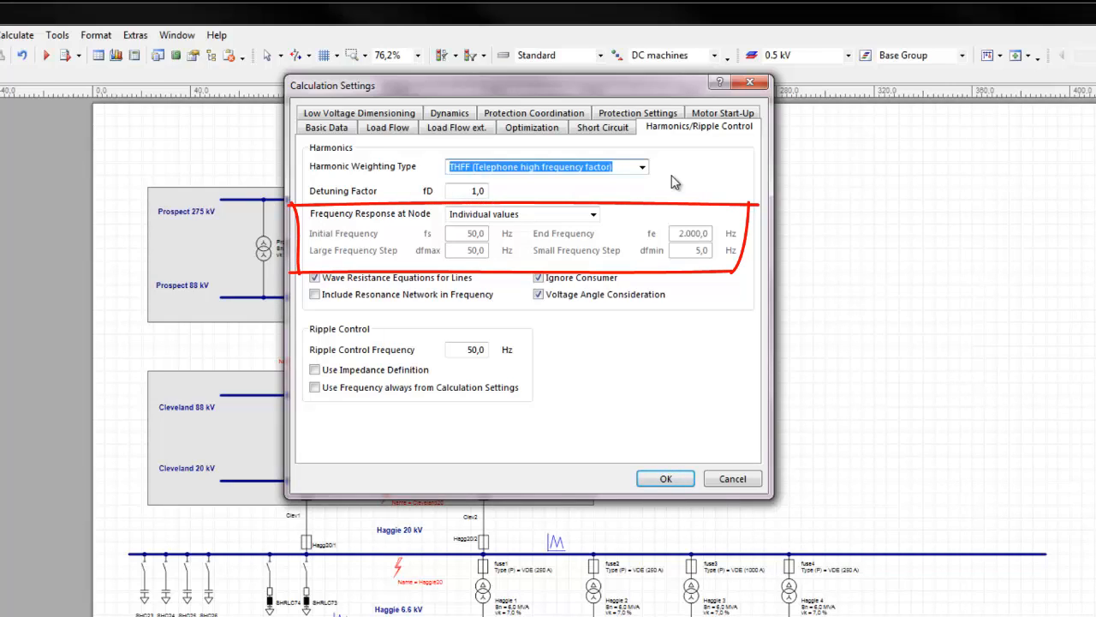
click(592, 214)
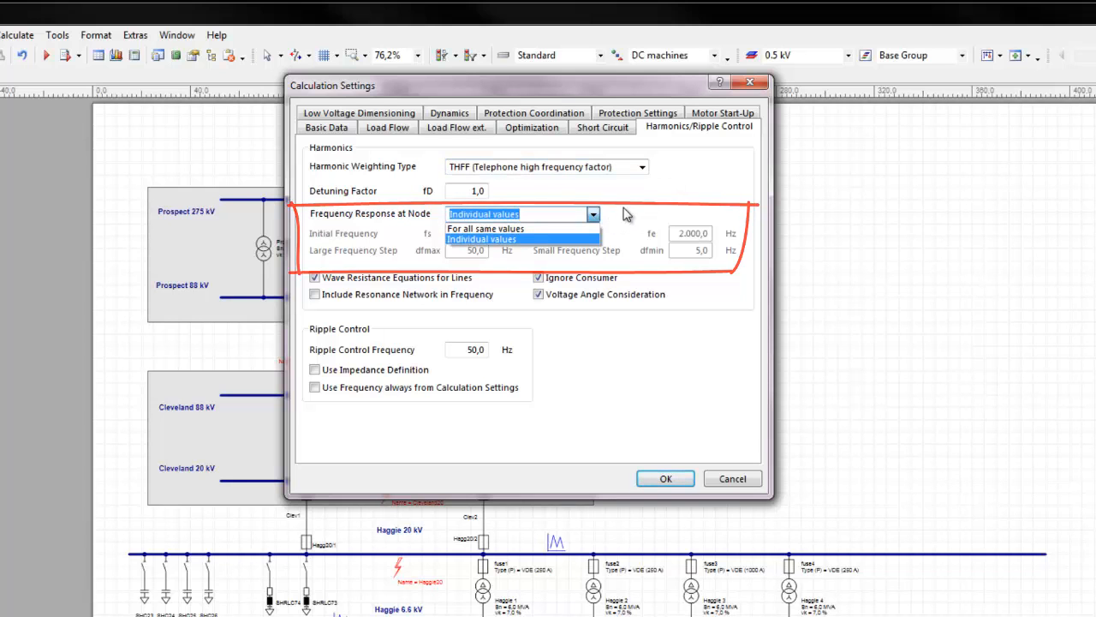
click(626, 214)
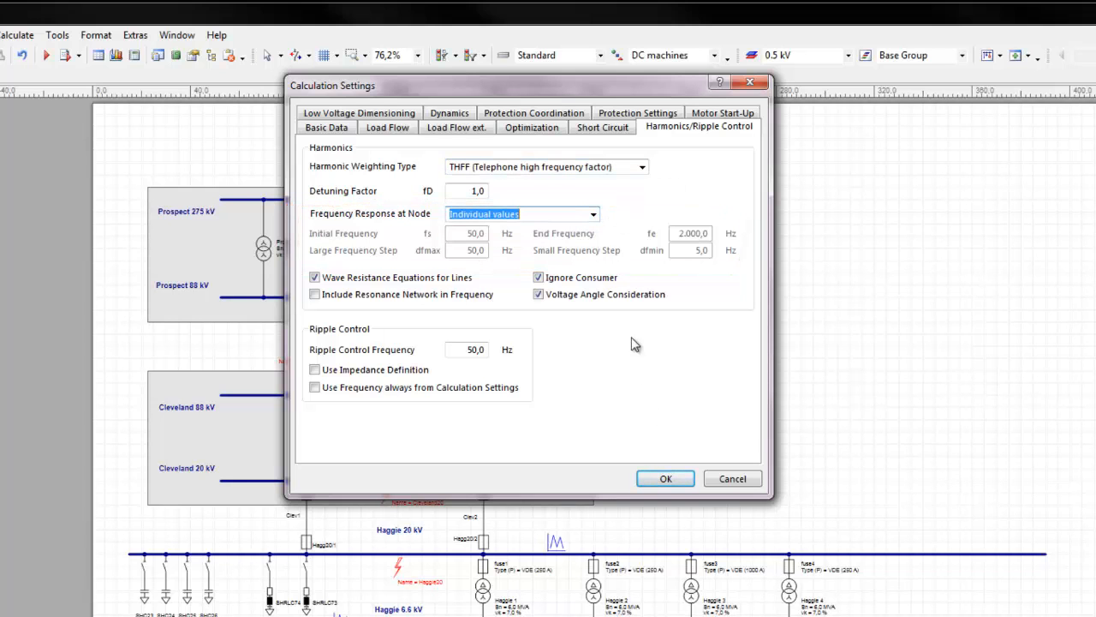
click(663, 479)
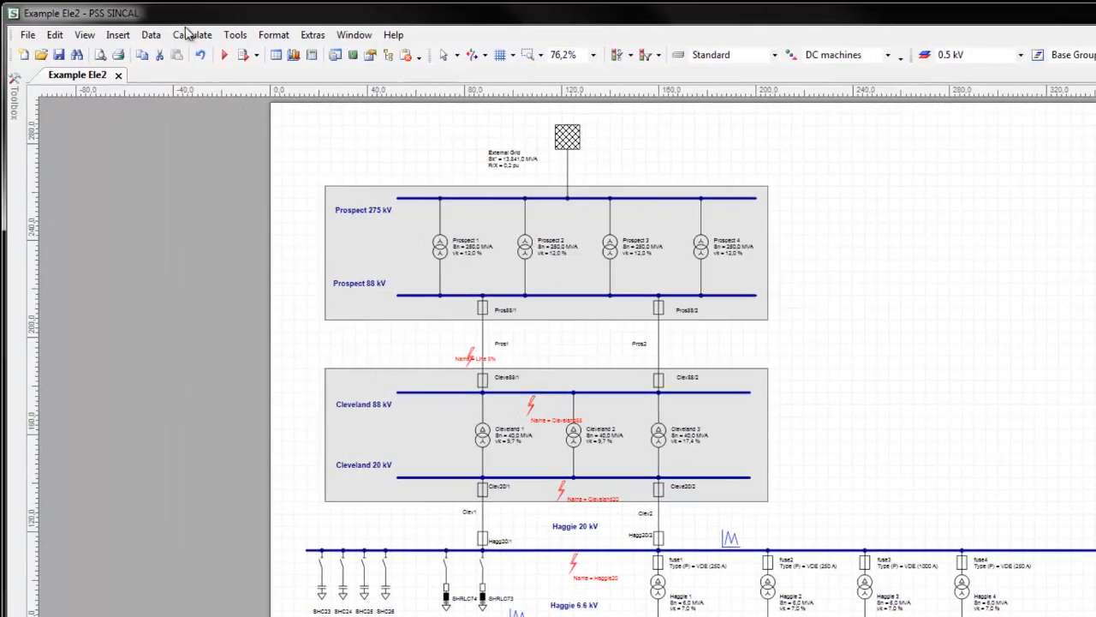
Run the harmonics calculation and step the diagram results from the total values through the individual frequencies, past 350 Hz and 550 Hz.
click(174, 34)
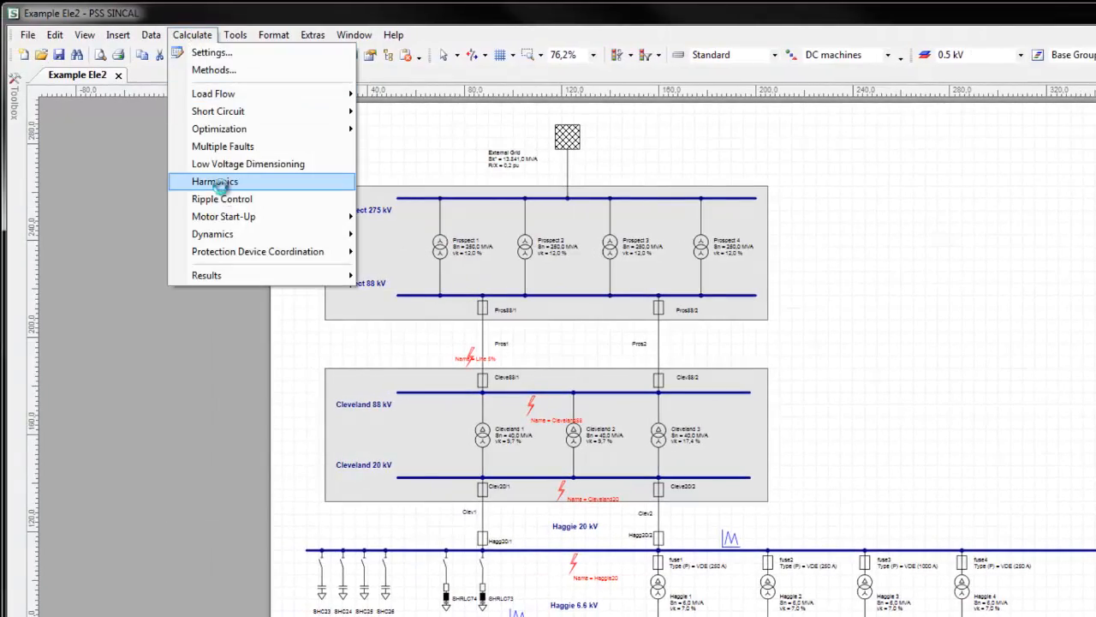
click(215, 181)
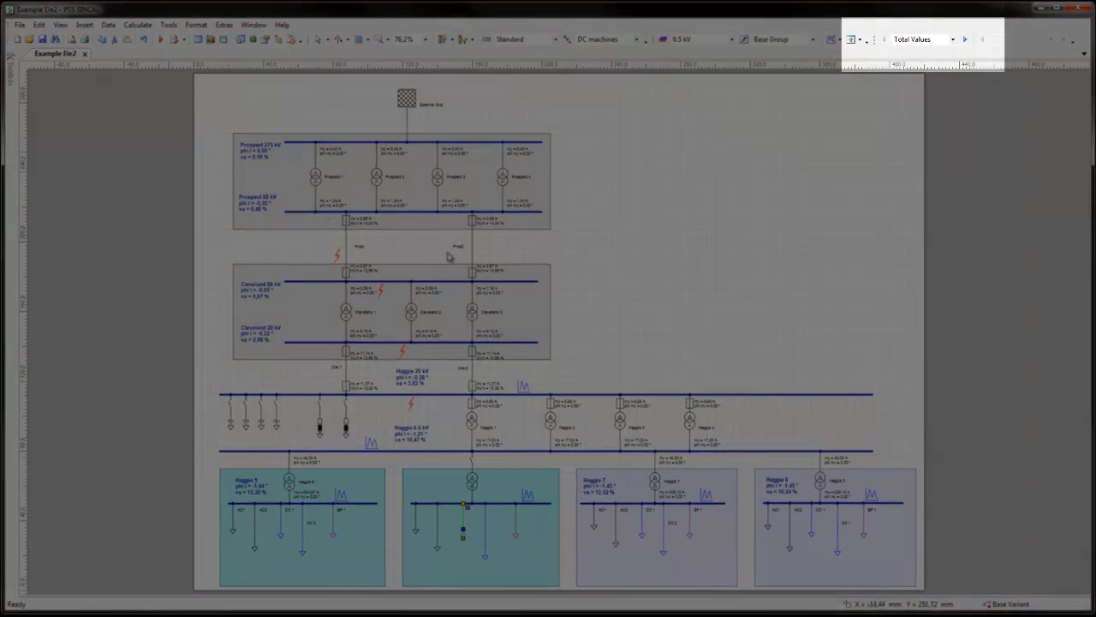
click(966, 41)
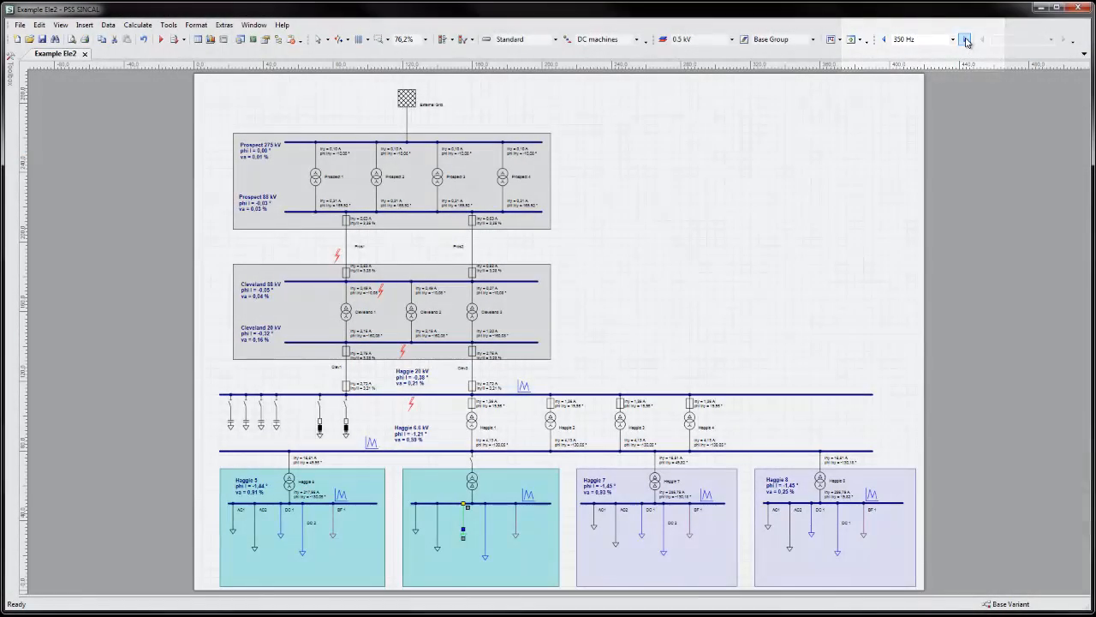
click(965, 40)
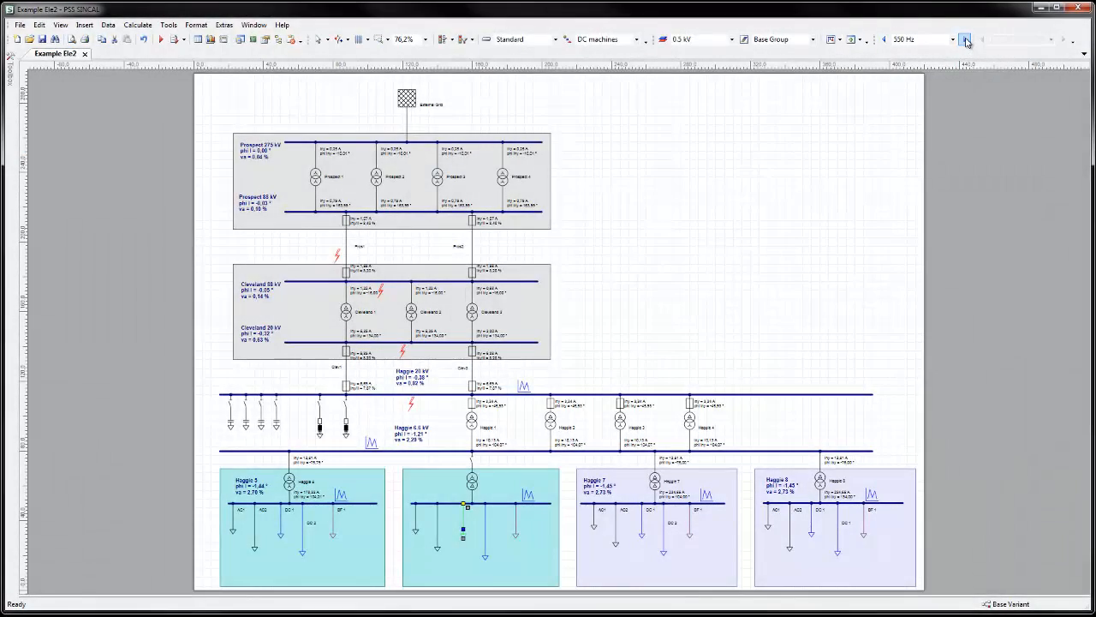
click(965, 40)
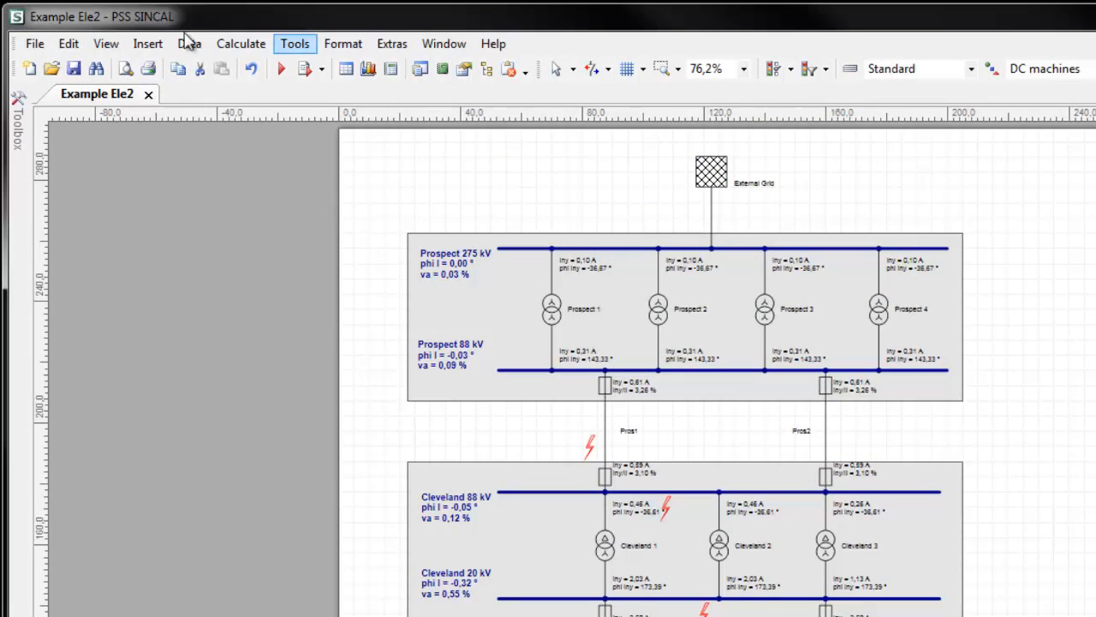
Display the harmonics diagrams, viewing the frequency characteristics and the node level diagram of Haggie 6.6 kV.
click(106, 43)
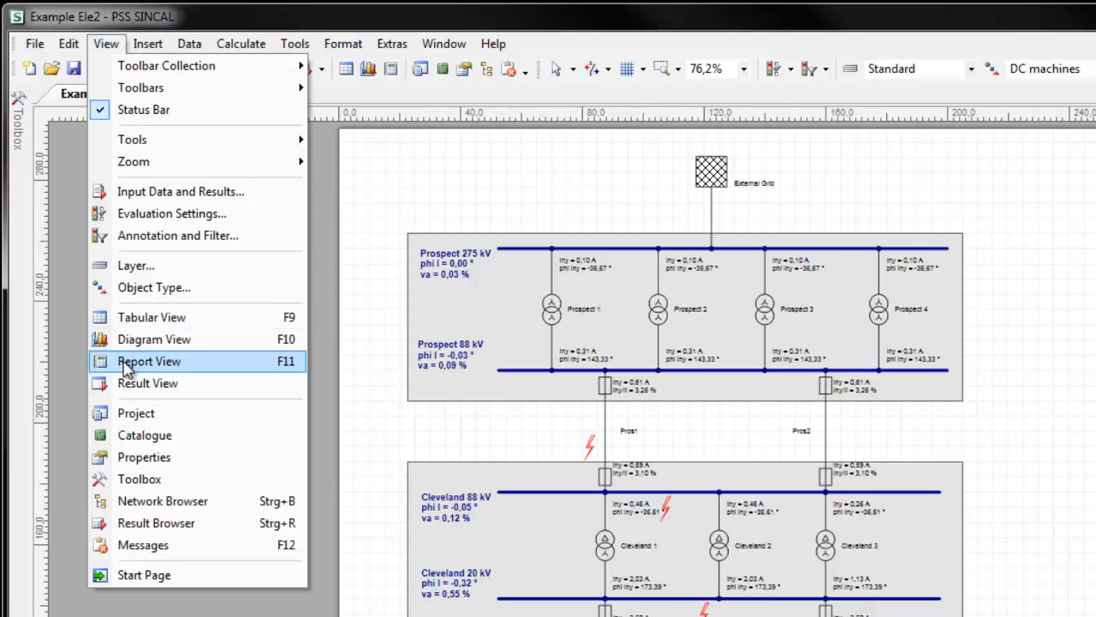
click(128, 339)
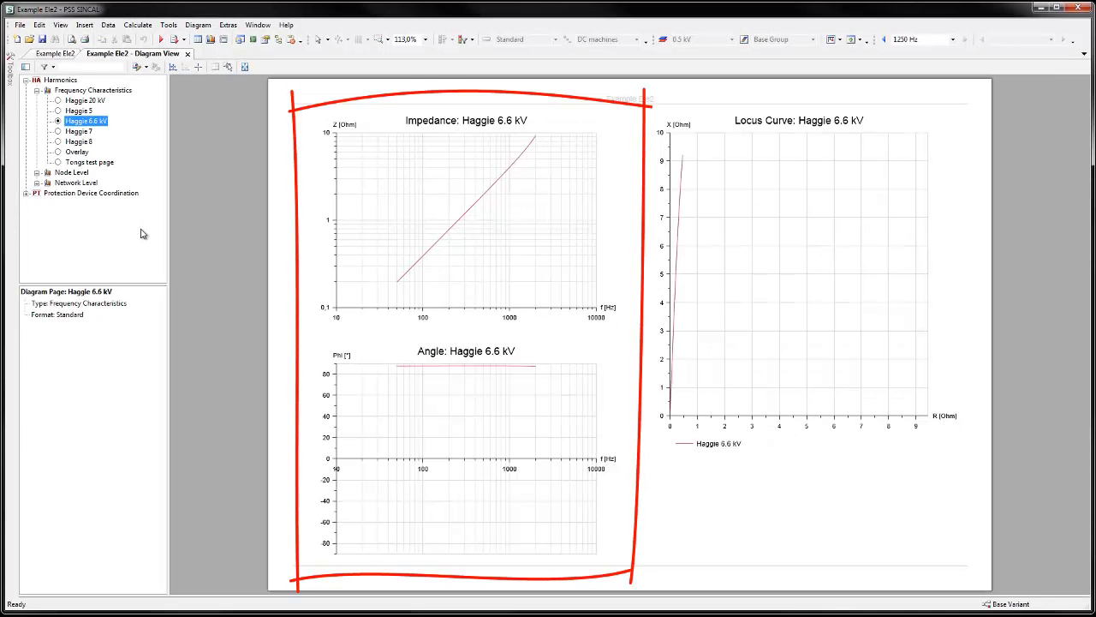
click(37, 172)
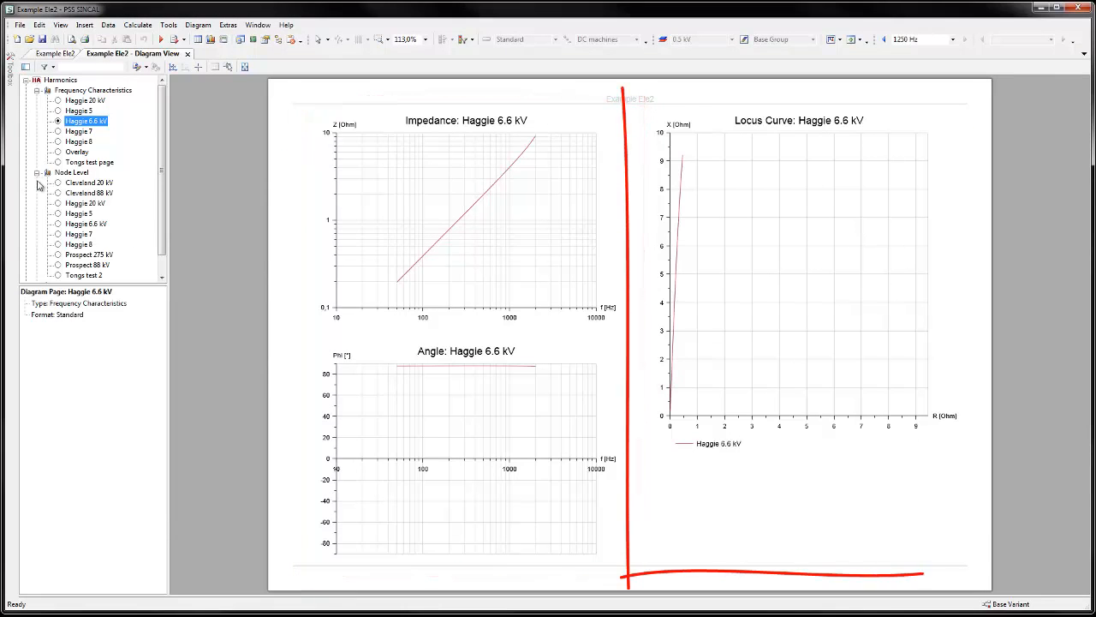
click(58, 225)
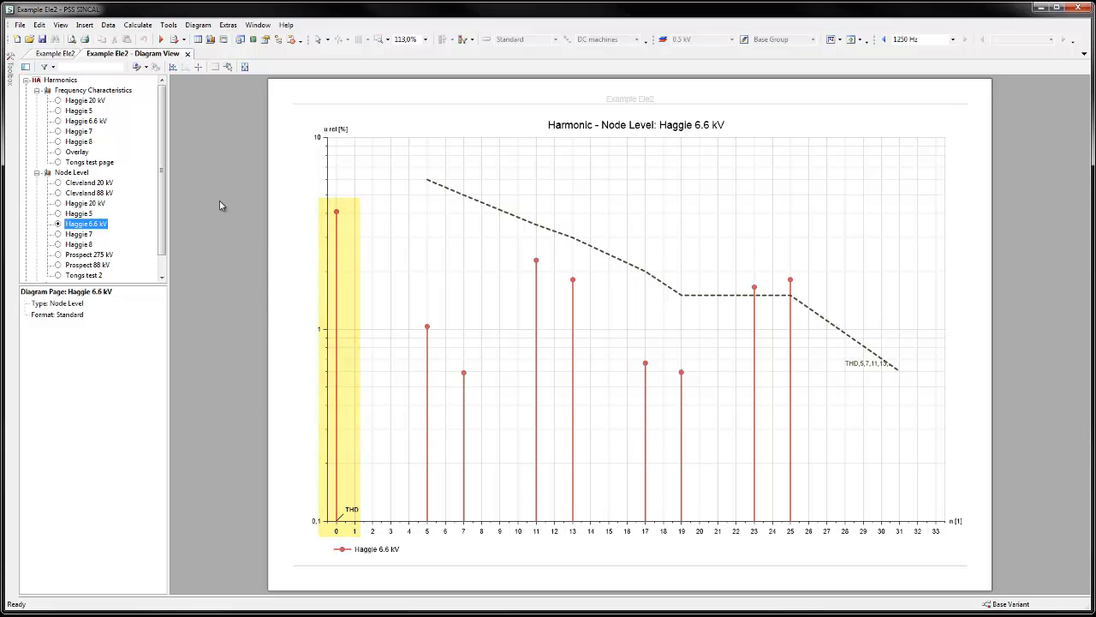
Return to the Example Ele2 network graphic, switch in the Haggie 6 transformer at the 6.6 kV busbar and rerun the harmonics calculation.
click(55, 53)
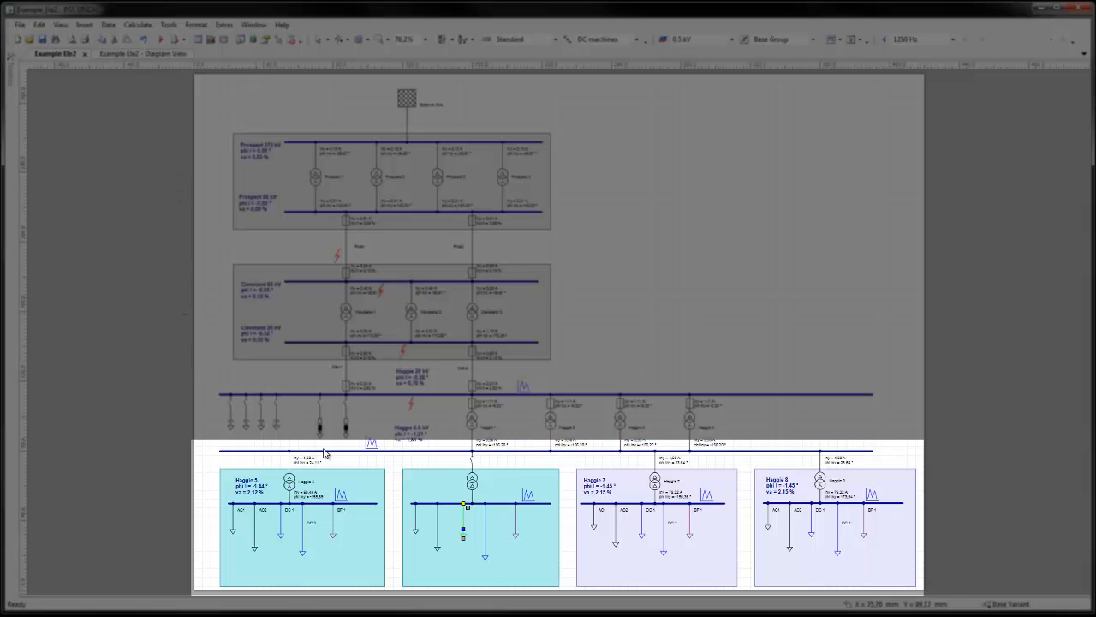
click(486, 465)
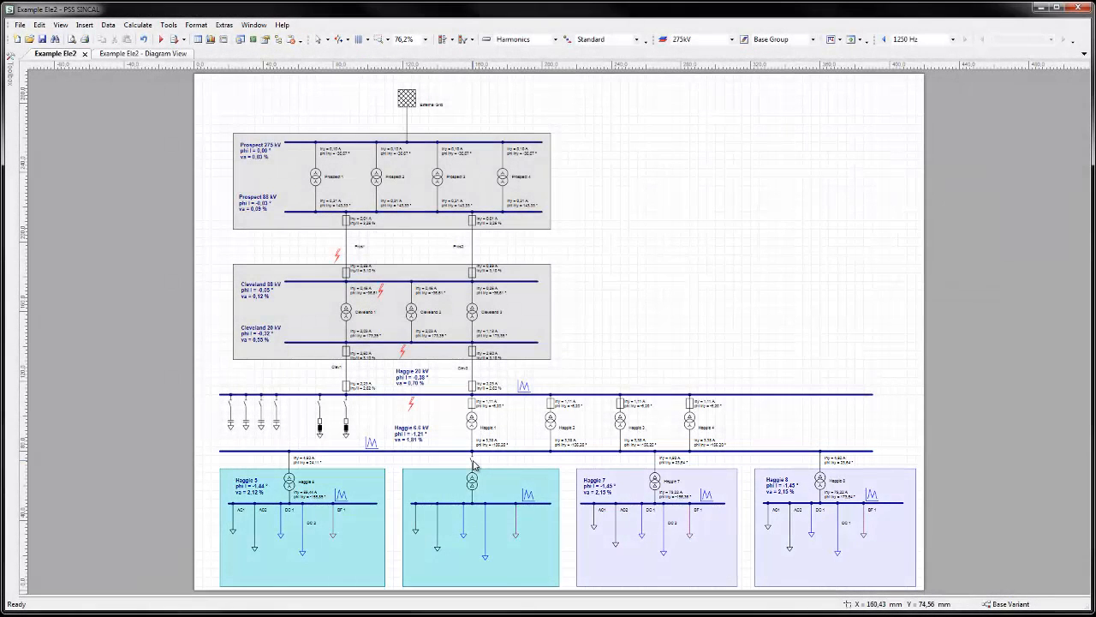
right_click(473, 454)
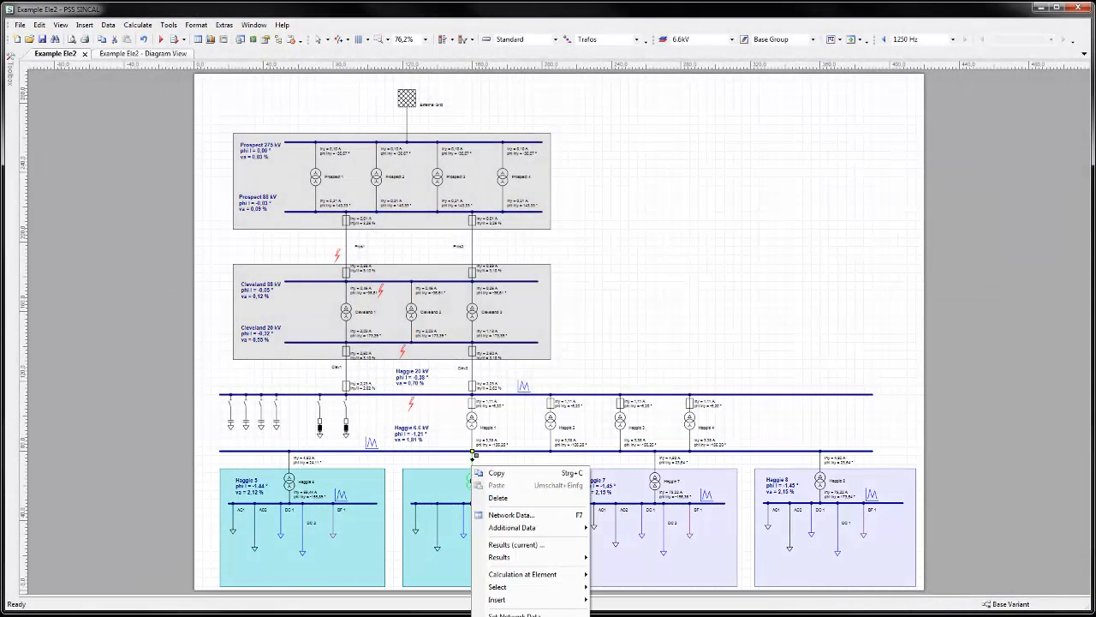
key(Escape)
click(158, 81)
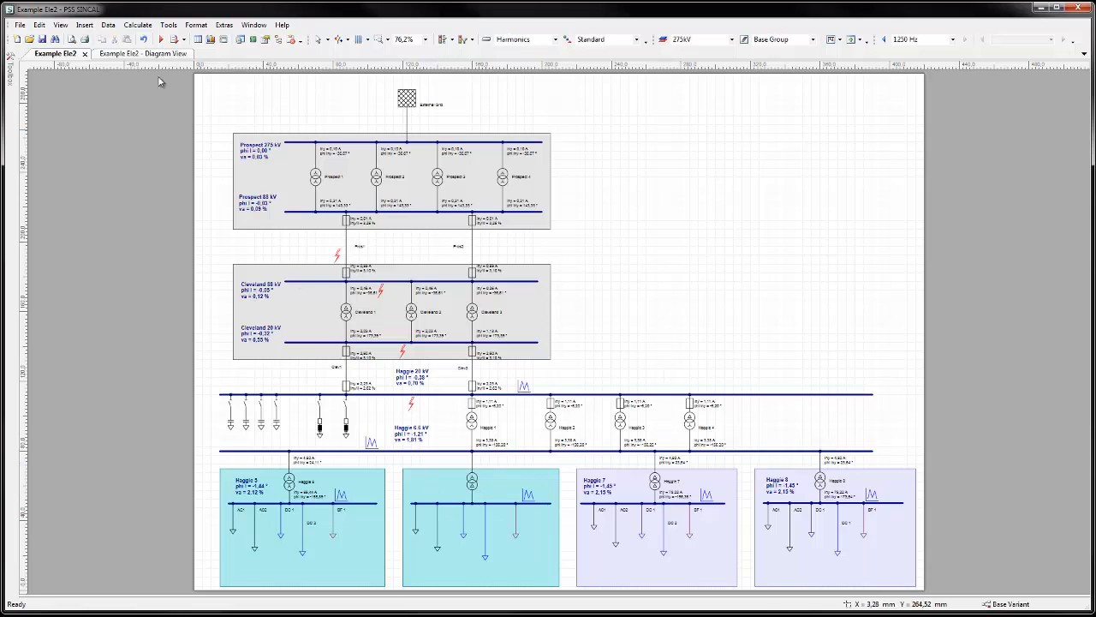
click(161, 40)
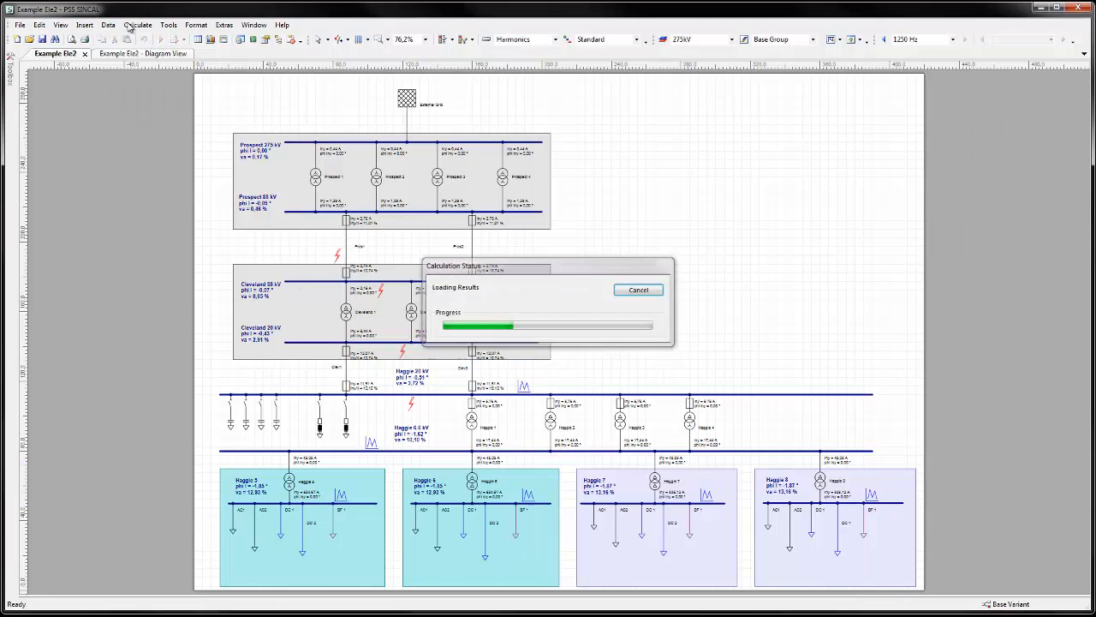
Insert the Harmonic - Node Level diagram of Haggie 6.6 kV as an object in the network graphic.
click(84, 25)
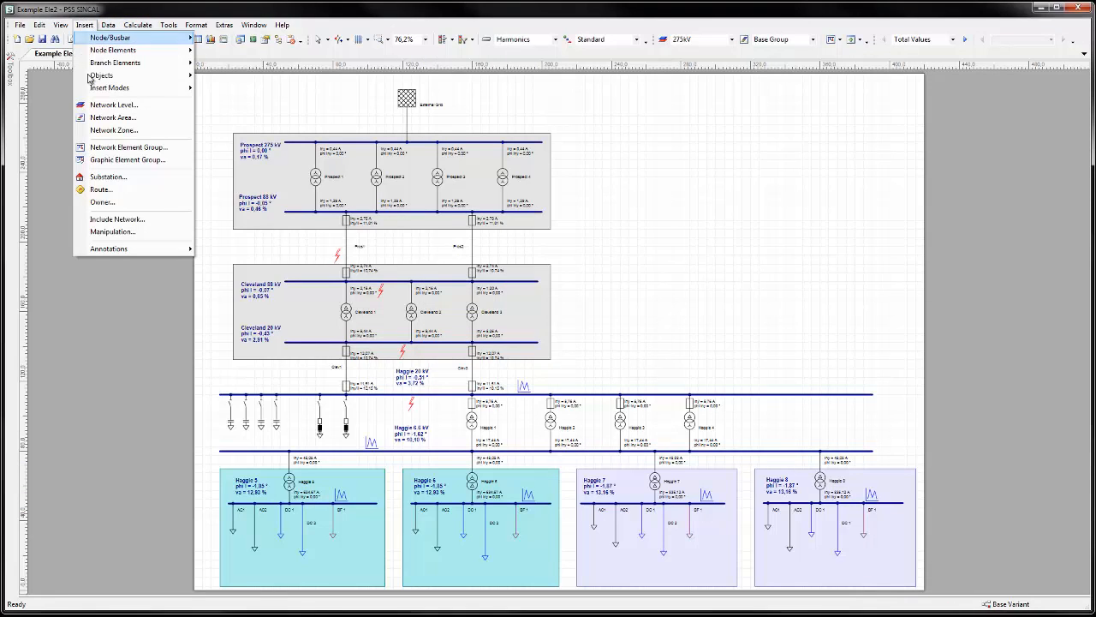
mouse_move(117, 78)
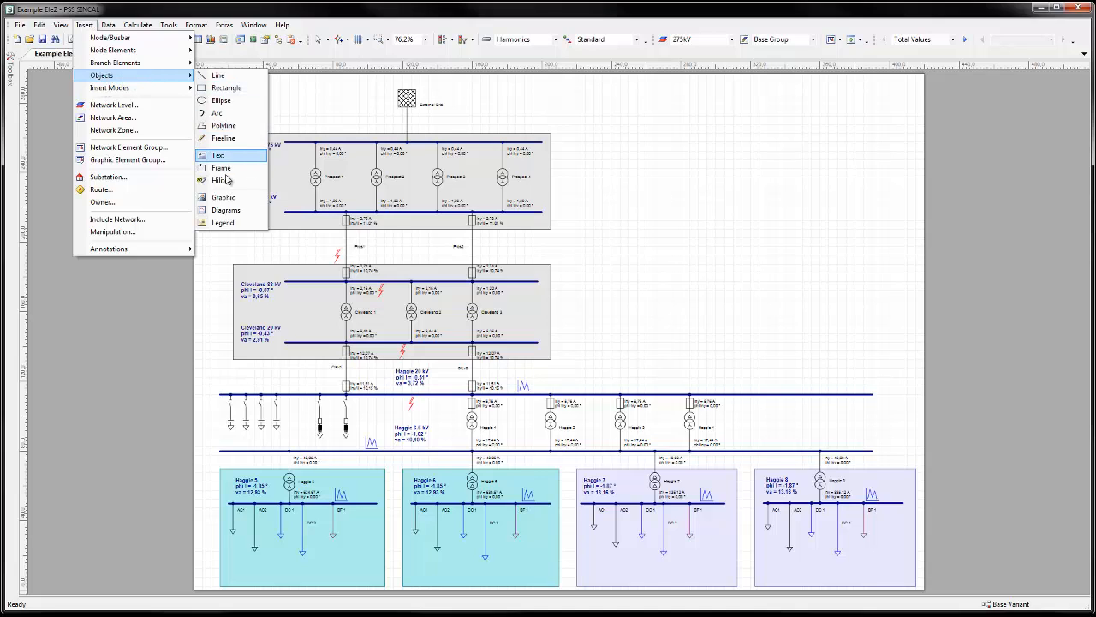
click(227, 211)
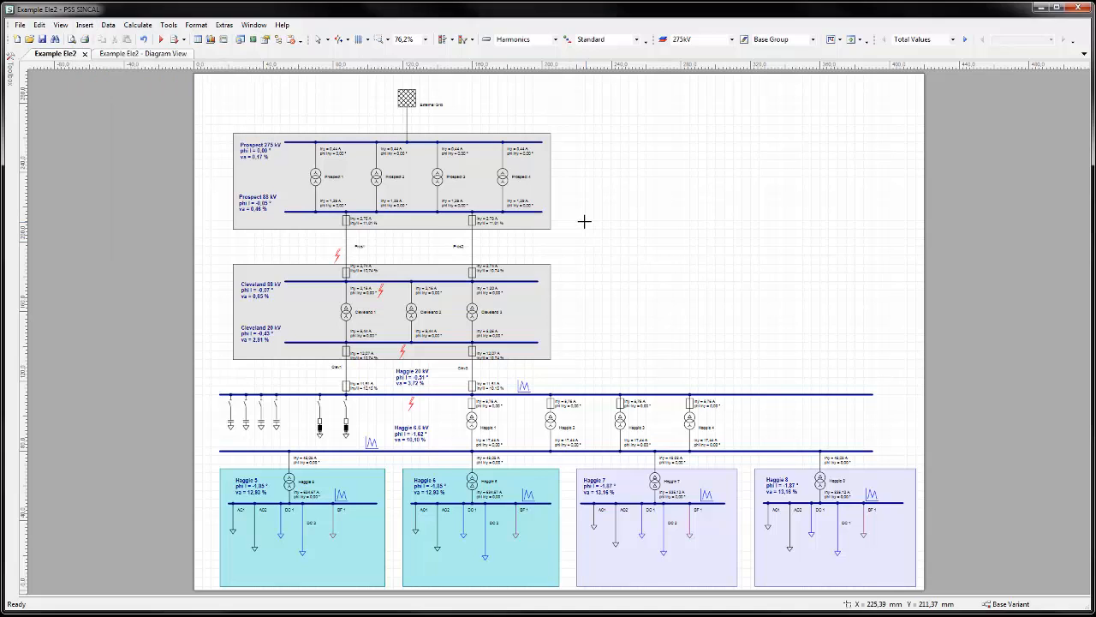
drag(586, 220, 718, 299)
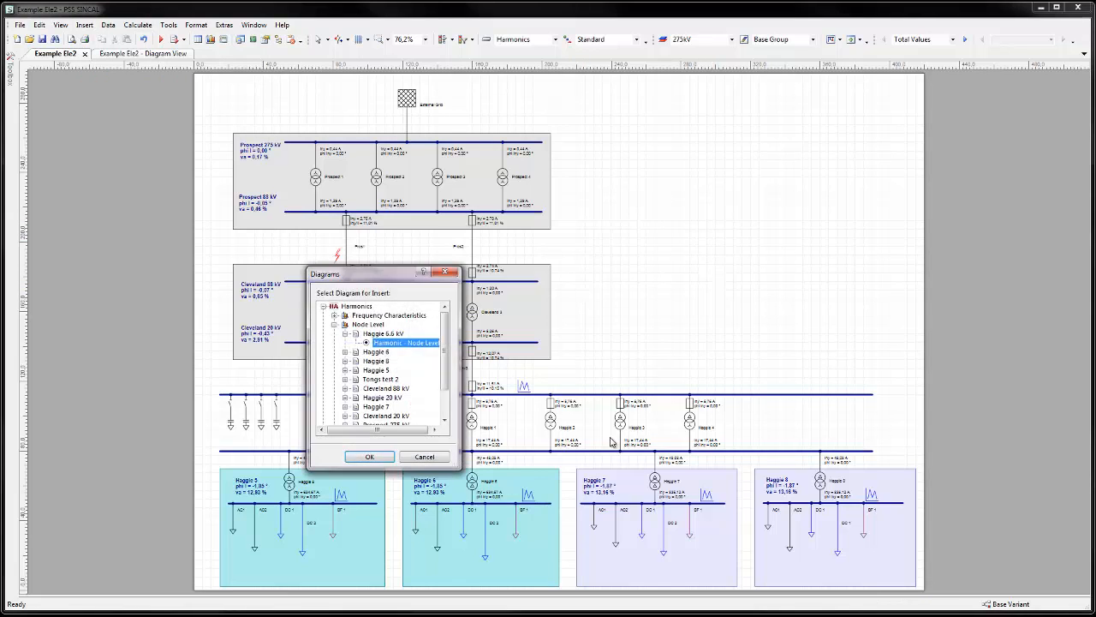
click(369, 456)
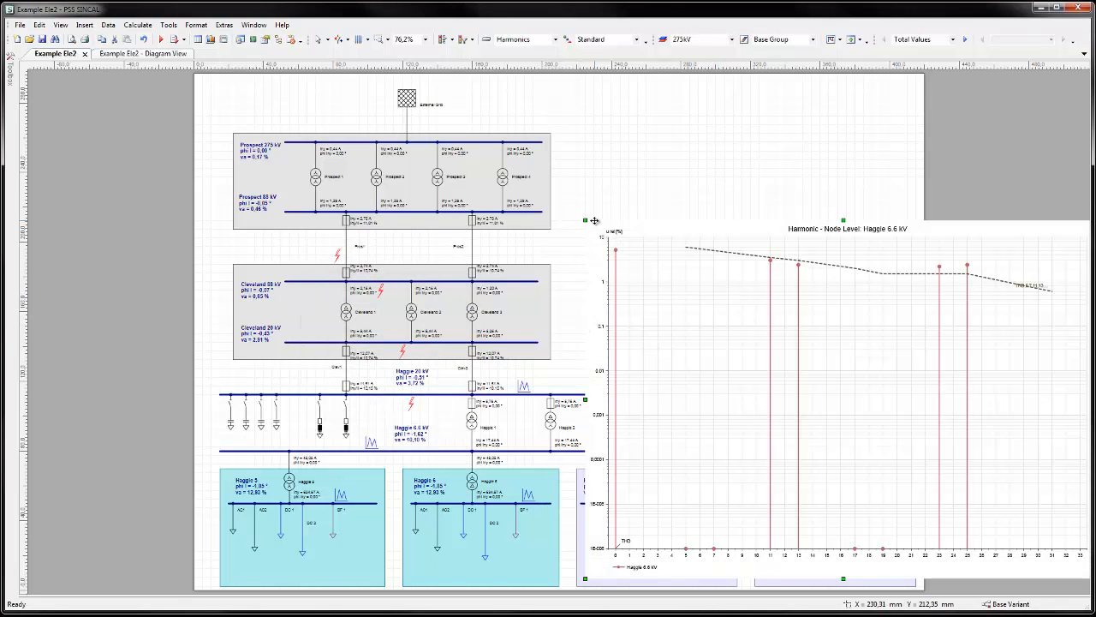
Shrink the inserted node level diagram and move it to the free area beside the Prospect and Cleveland substations.
drag(588, 221, 766, 294)
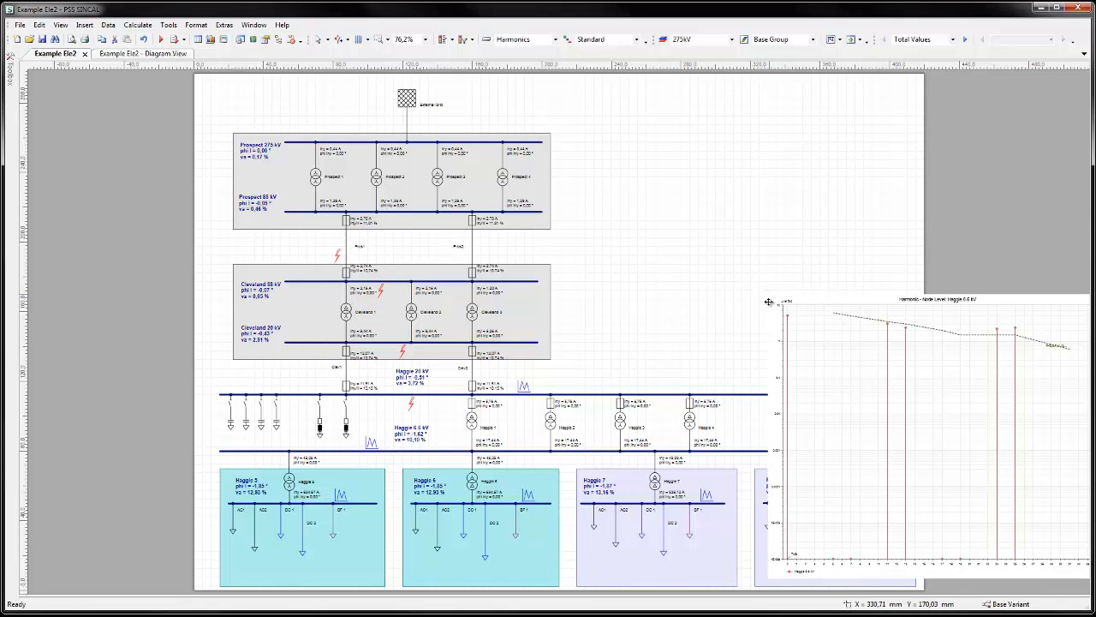
mouse_move(844, 387)
mouse_down()
mouse_move(717, 238)
mouse_move(631, 179)
mouse_up()
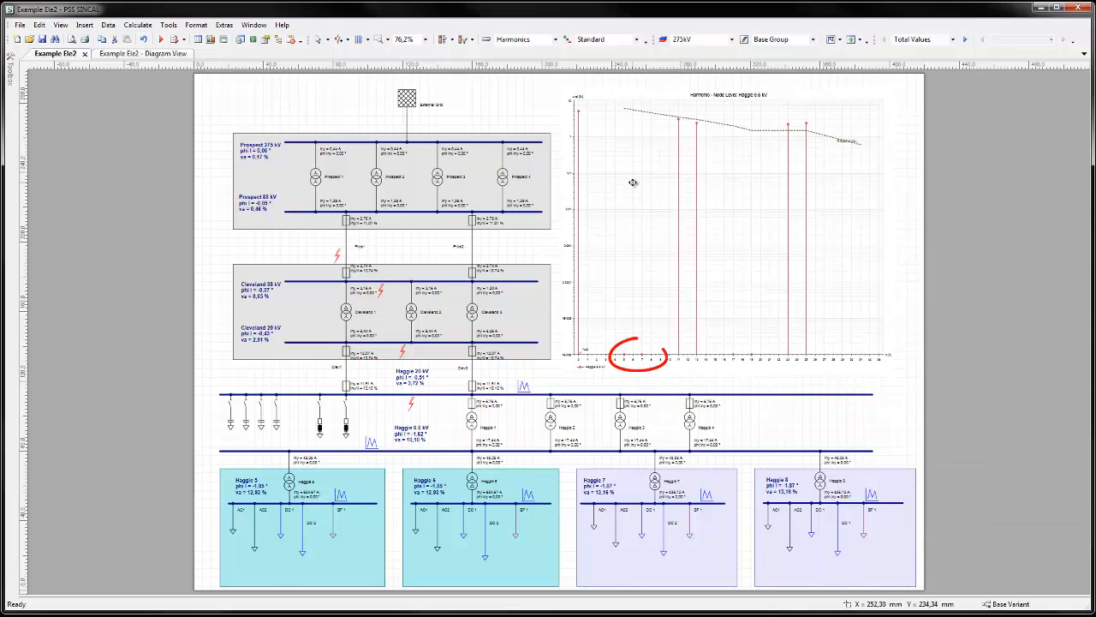
click(906, 408)
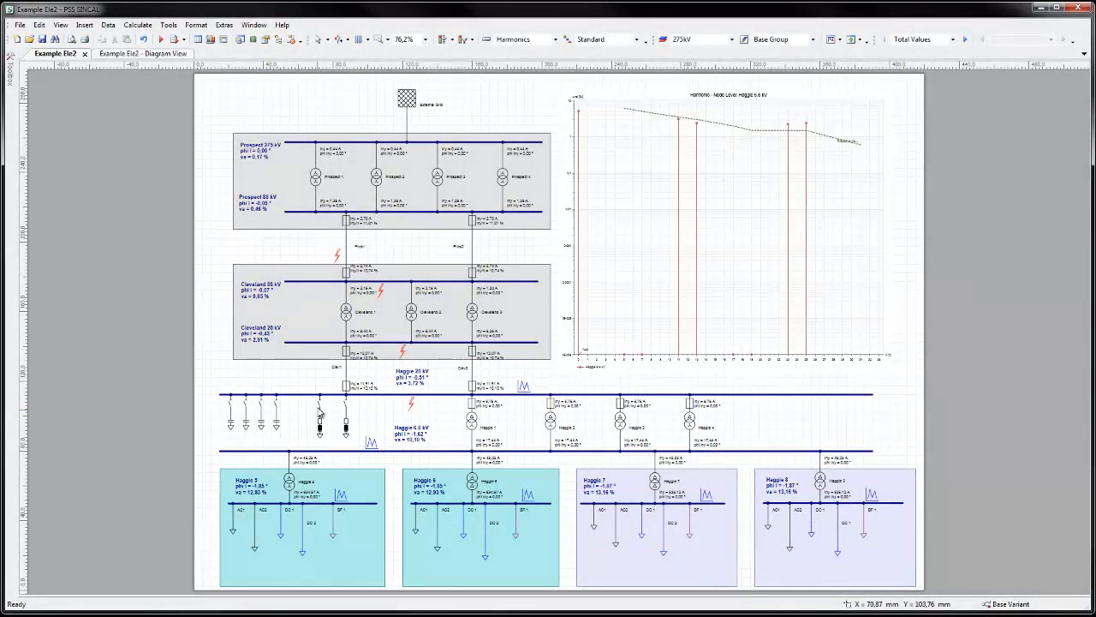
Review the basic data of shunt RLC circuit SHRLC74 at Haggie 20 kV, including the RLC types and both input data formats.
double_click(320, 418)
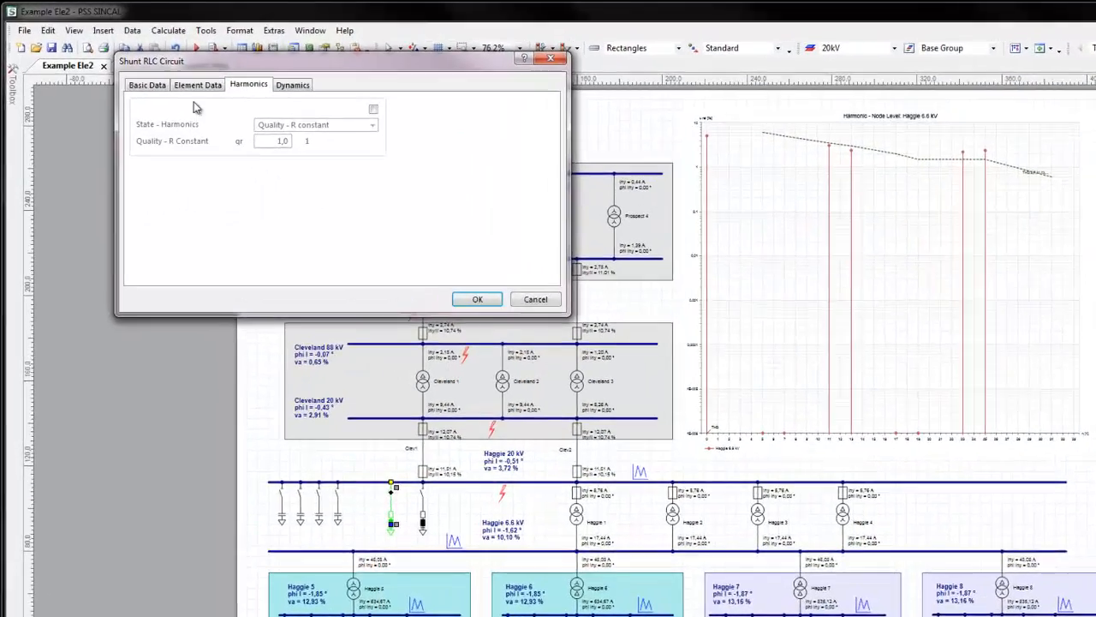
click(146, 84)
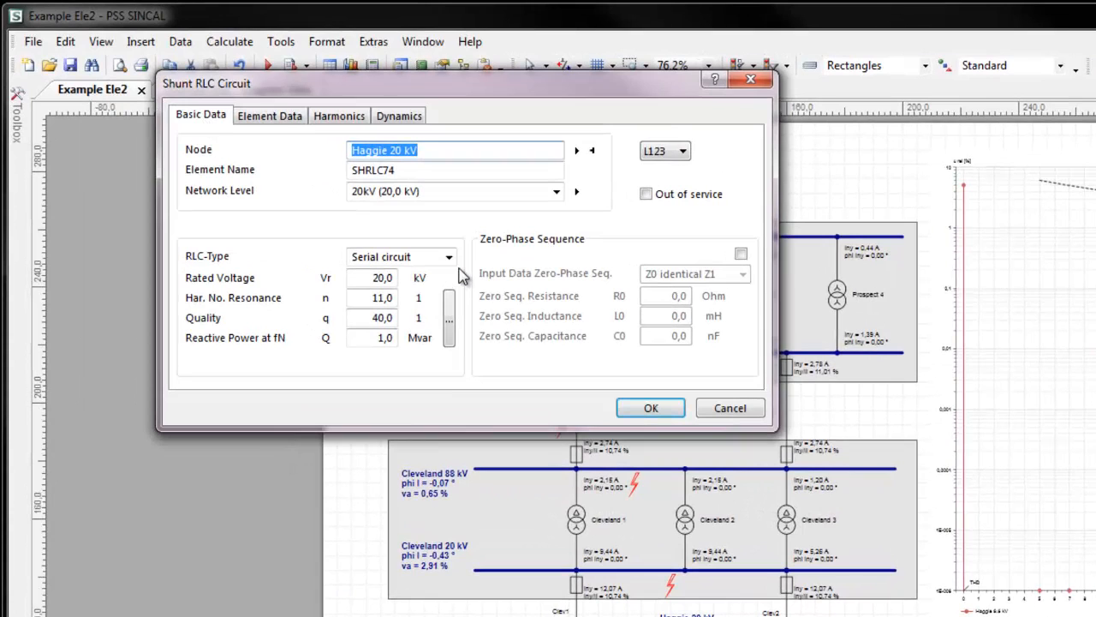
click(449, 257)
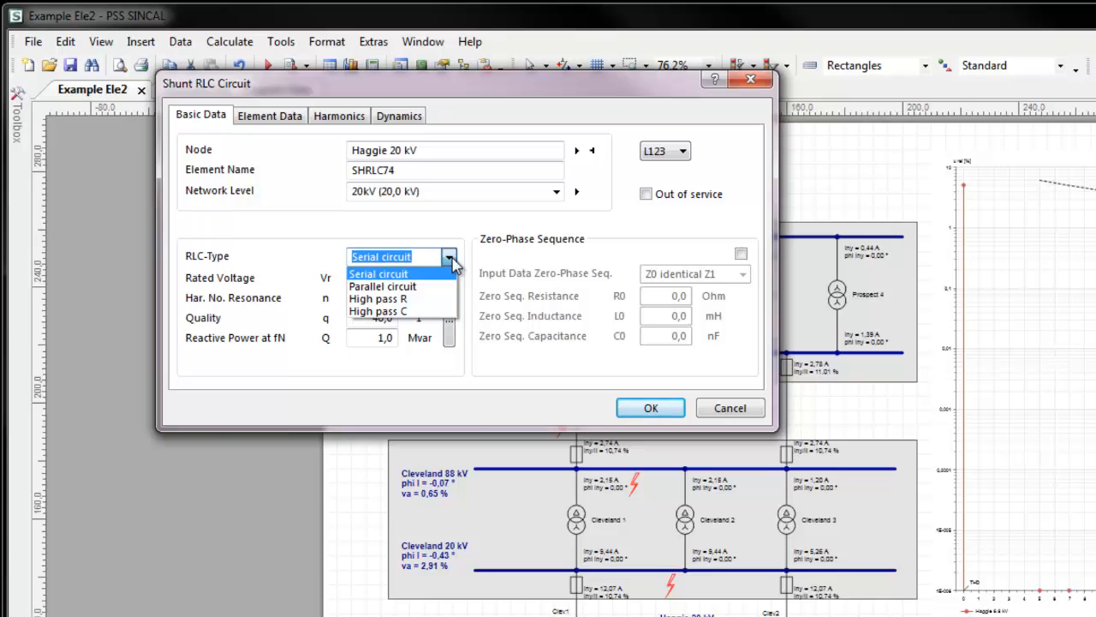
click(476, 382)
click(449, 334)
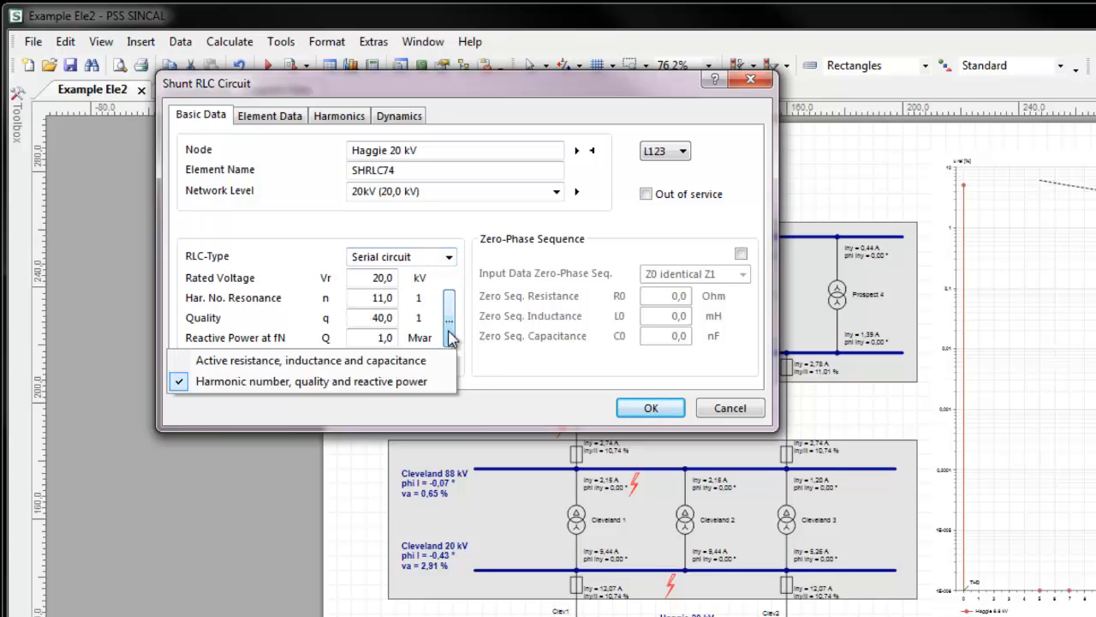
click(406, 364)
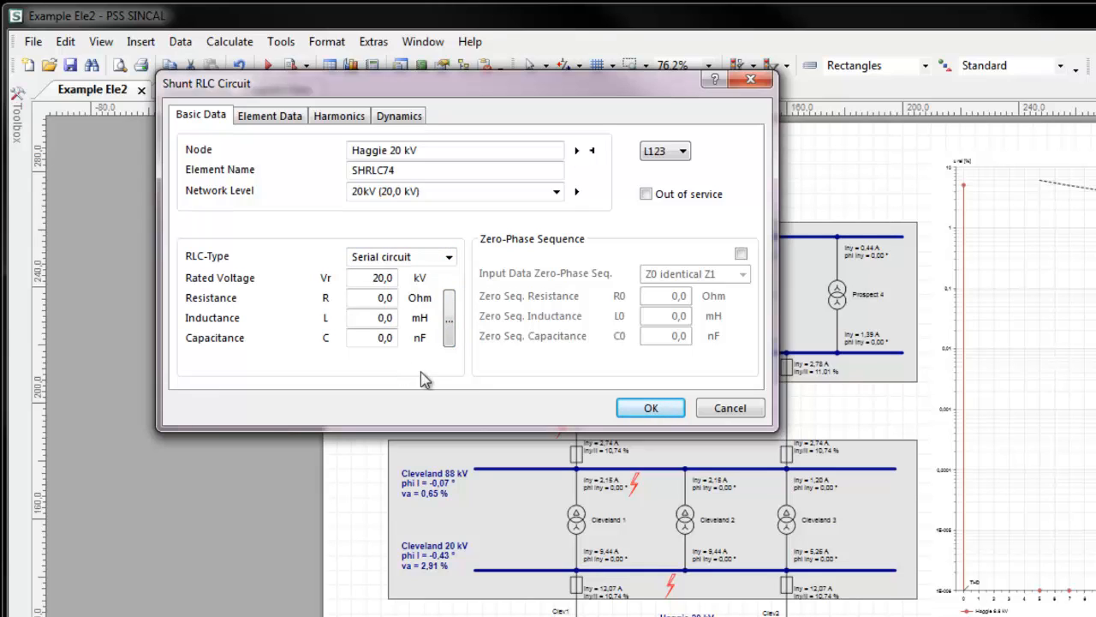
click(449, 334)
click(417, 378)
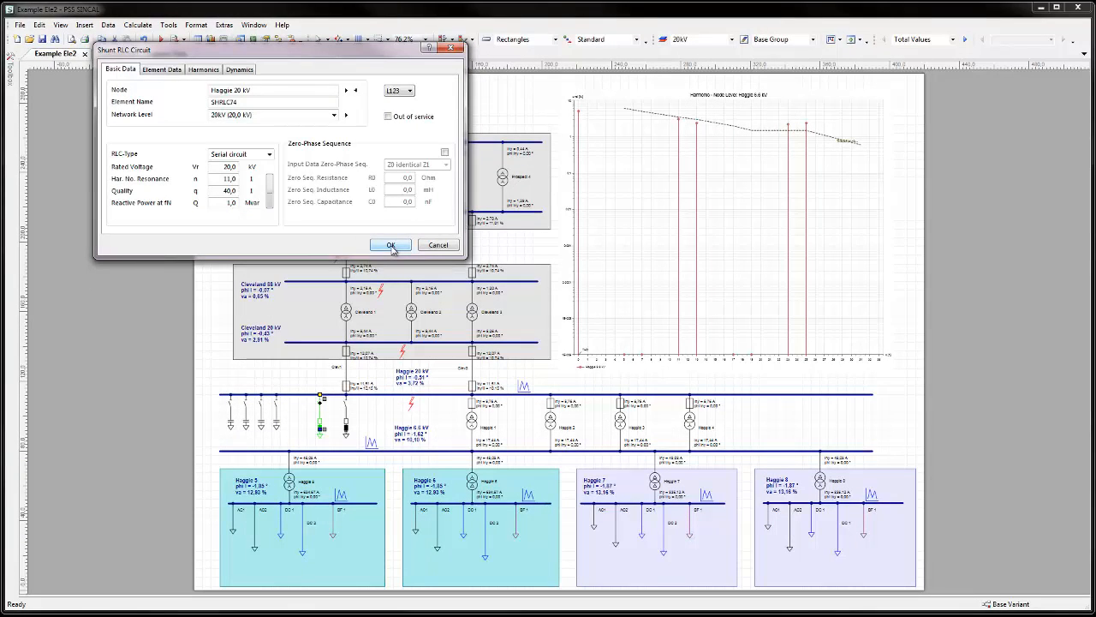
click(391, 247)
Switch in shunt RLC circuit SHRLC74 at the Haggie 20 kV busbar and rerun the harmonics calculation.
right_click(319, 415)
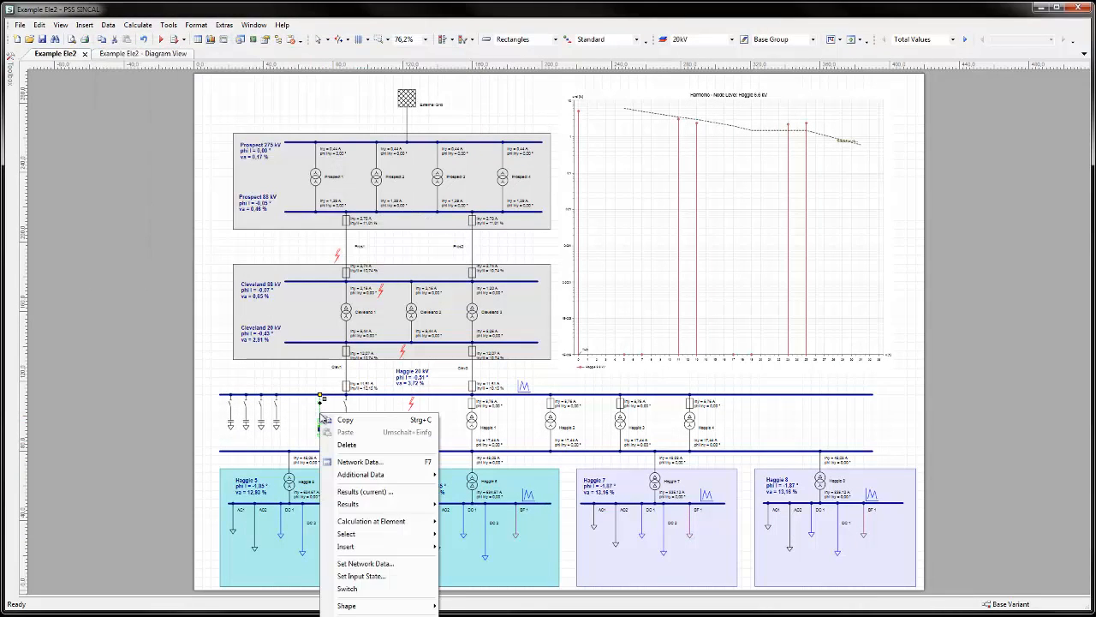
click(359, 598)
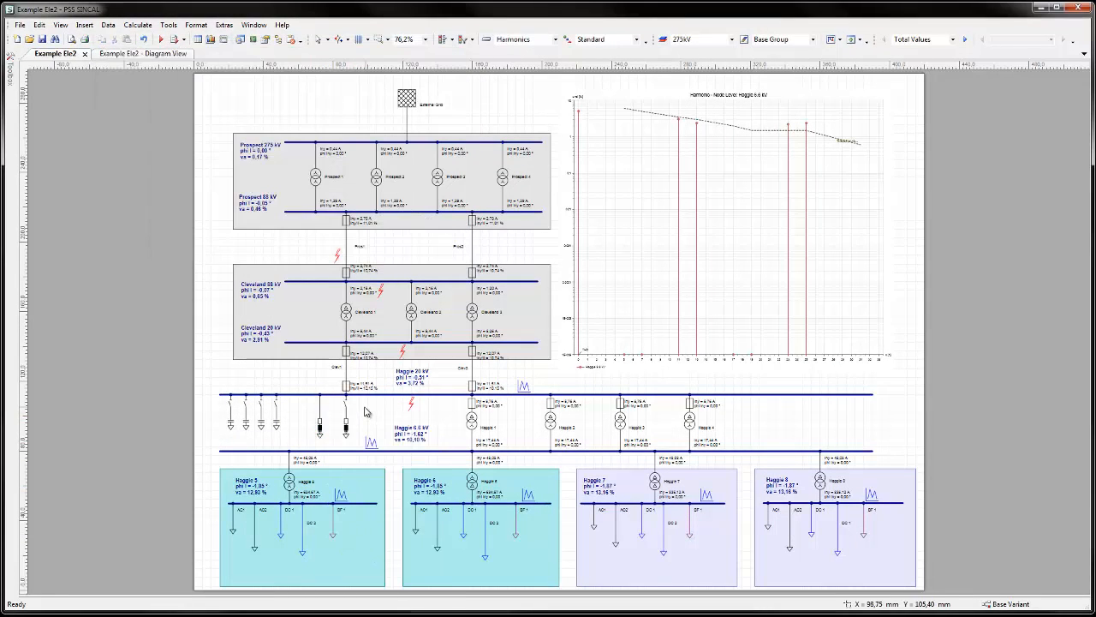
click(161, 39)
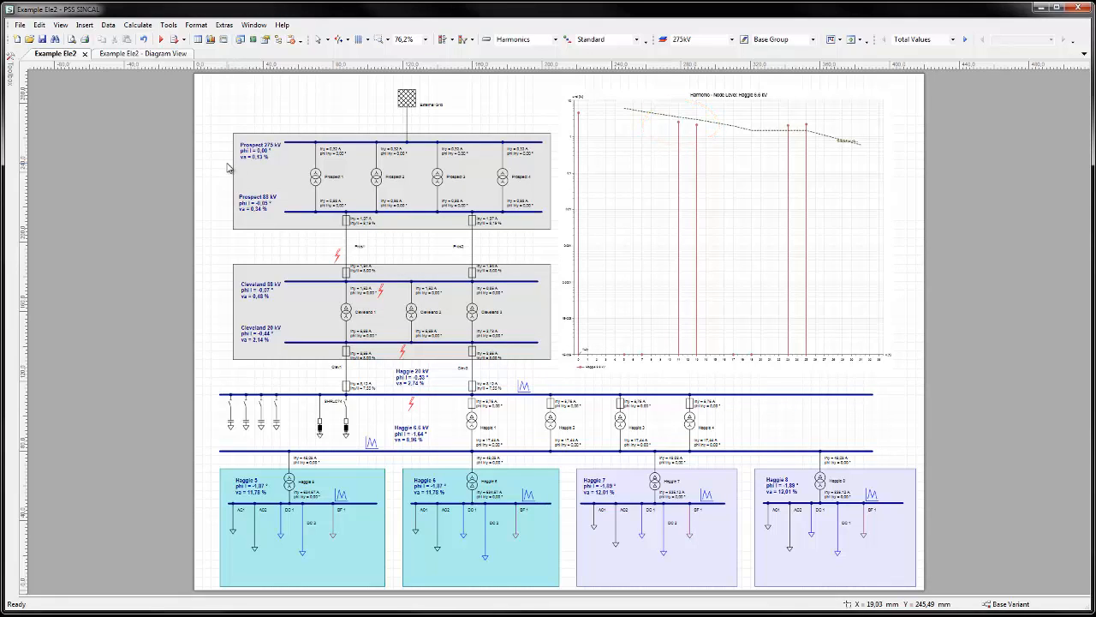
Check the basic data of shunt RLC circuit SHRLC73, switch it in at the Haggie 20 kV busbar and rerun the harmonics calculation.
double_click(346, 413)
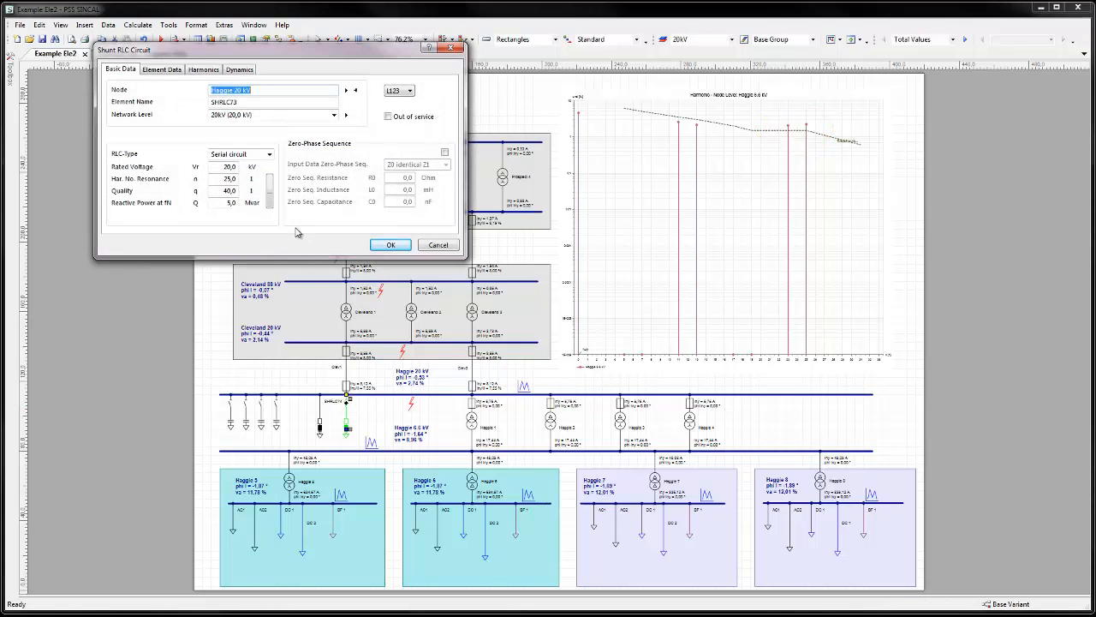
click(391, 245)
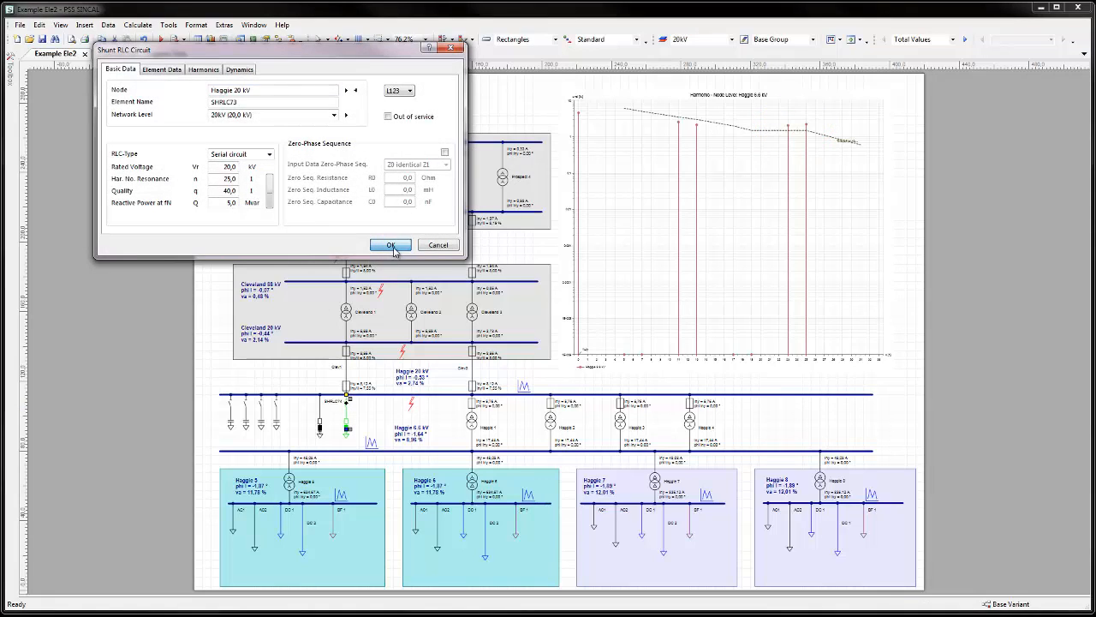
right_click(347, 405)
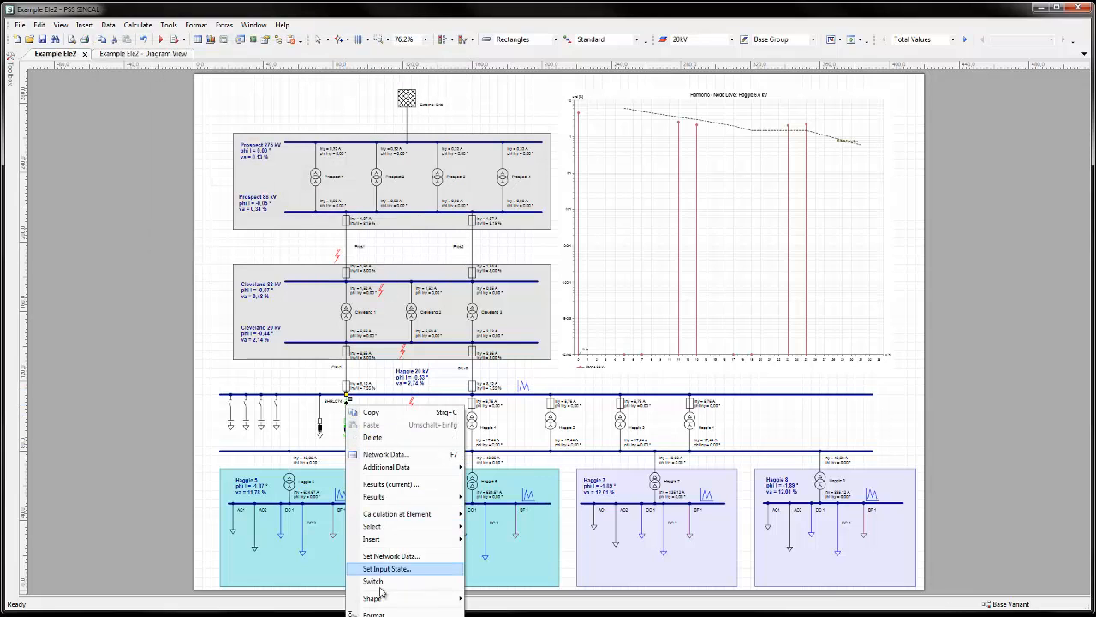
click(373, 581)
click(160, 40)
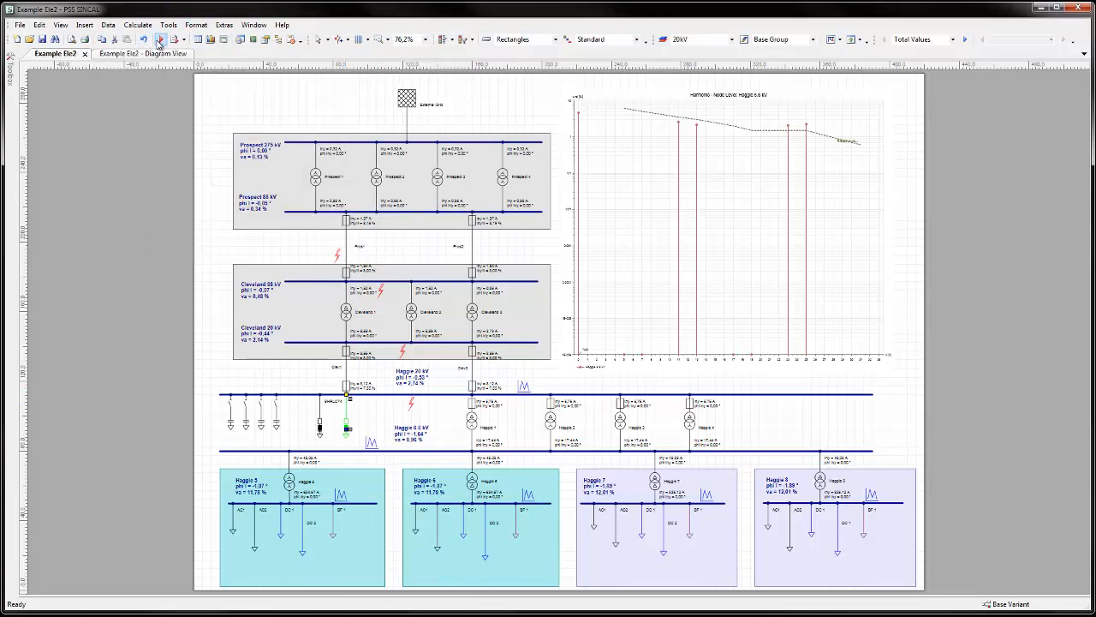